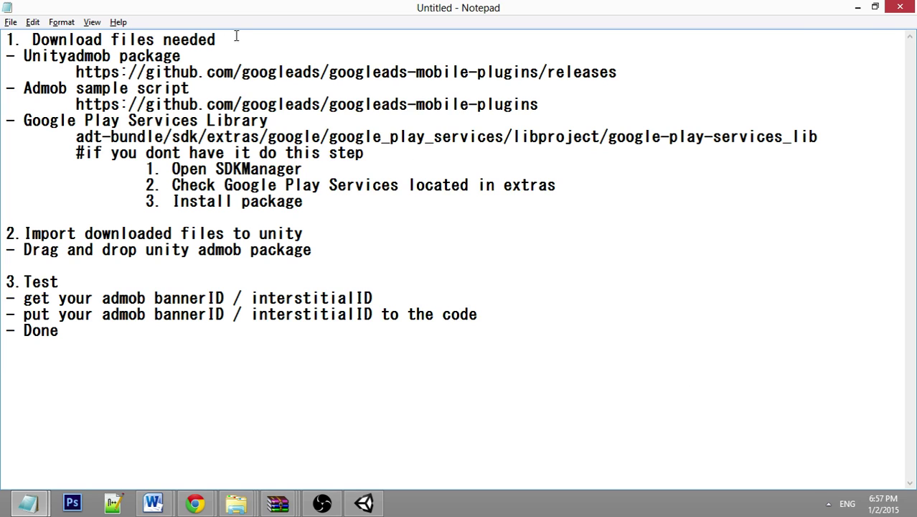
Step: Highlight the Unityadmob package, Google Play Services Library and Admob sample script items, then select the releases URL to copy
left_click_drag(196, 56, 25, 56)
left_click_drag(21, 120, 299, 123)
left_click_drag(201, 87, 20, 88)
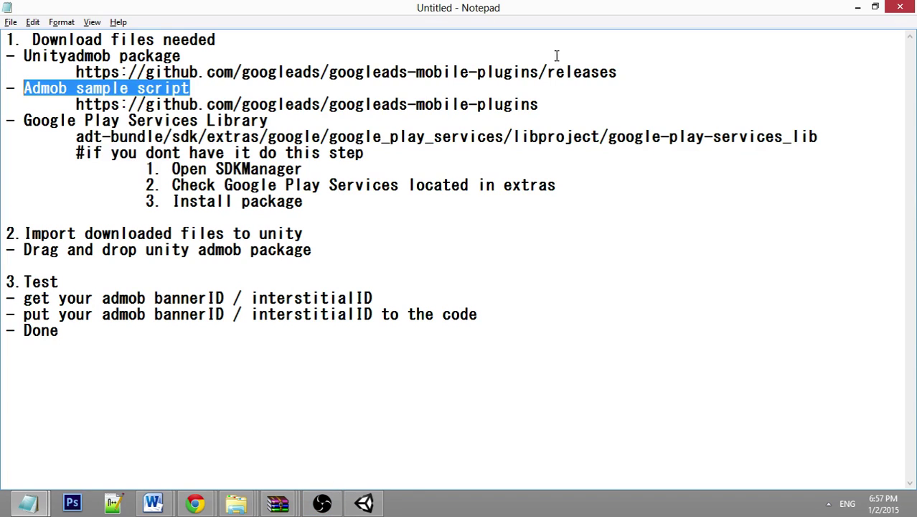
left_click(656, 72)
left_click_drag(655, 73, 74, 70)
key("ctrl+c")
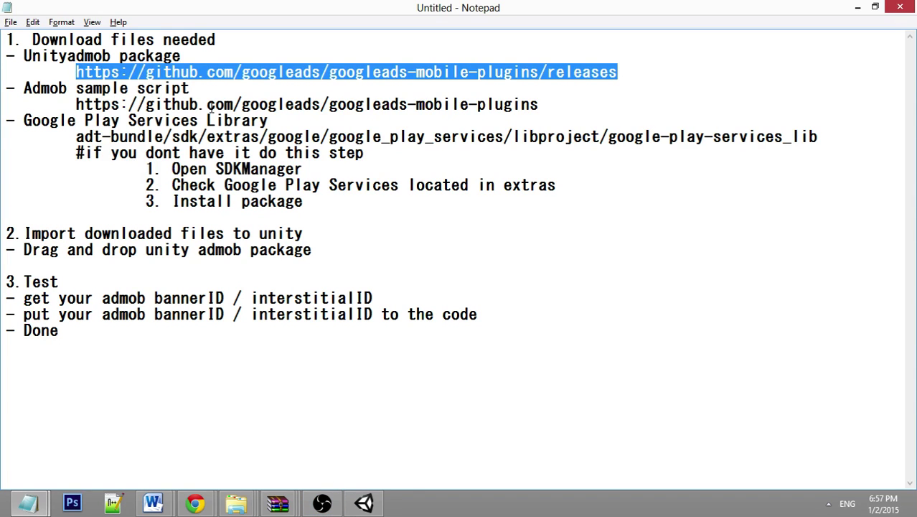
Step: Load the copied URL in Chrome to view the Google Mobile Ads Unity Plugin v2.1 release, then close Chrome
left_click(194, 503)
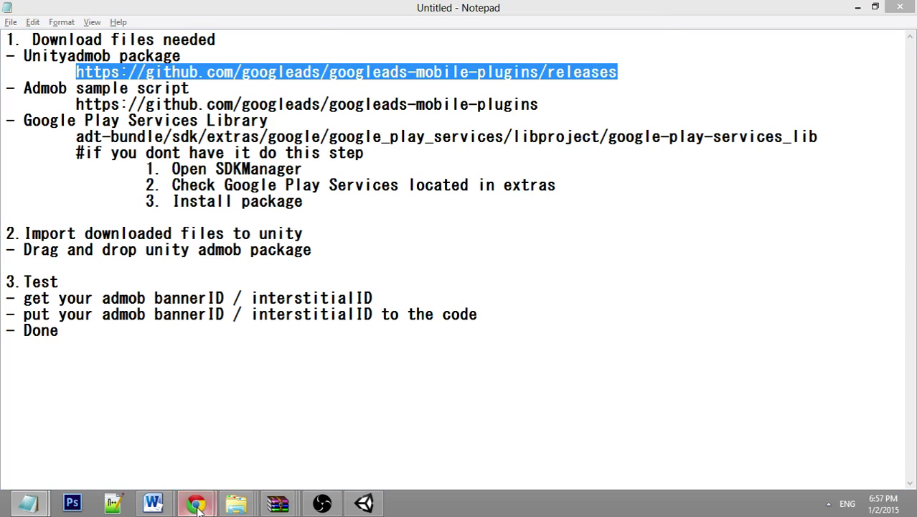
key("ctrl+v")
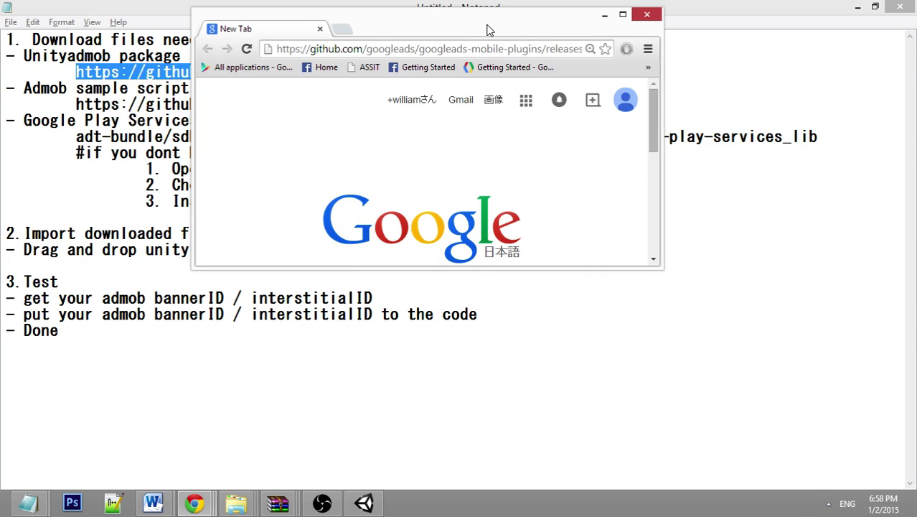
key("Return")
double_click(487, 25)
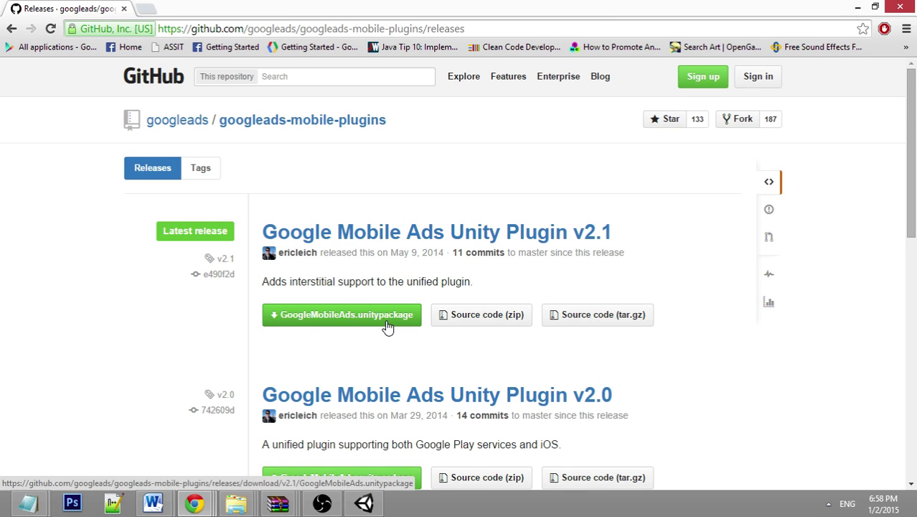
left_click(908, 9)
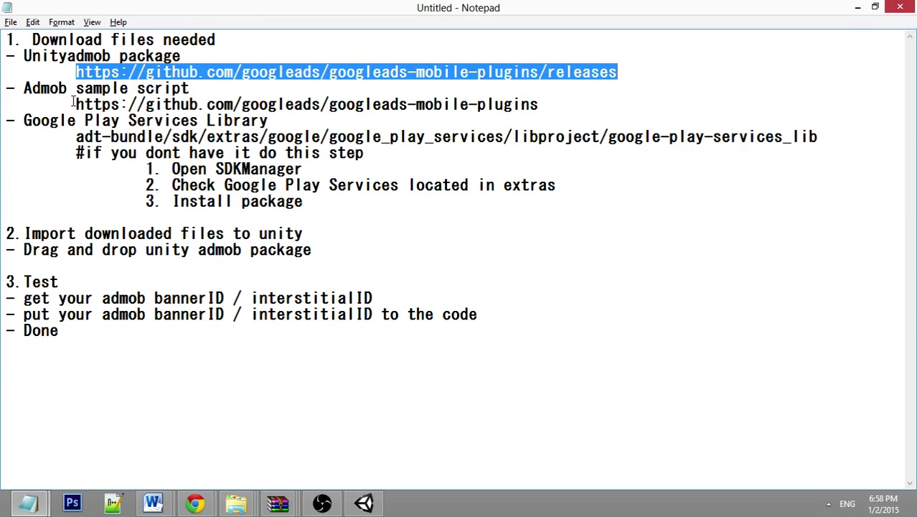
Step: Open the plugins repository URL from the notes in a maximized Chrome window
left_click_drag(74, 104, 563, 104)
key("ctrl+c")
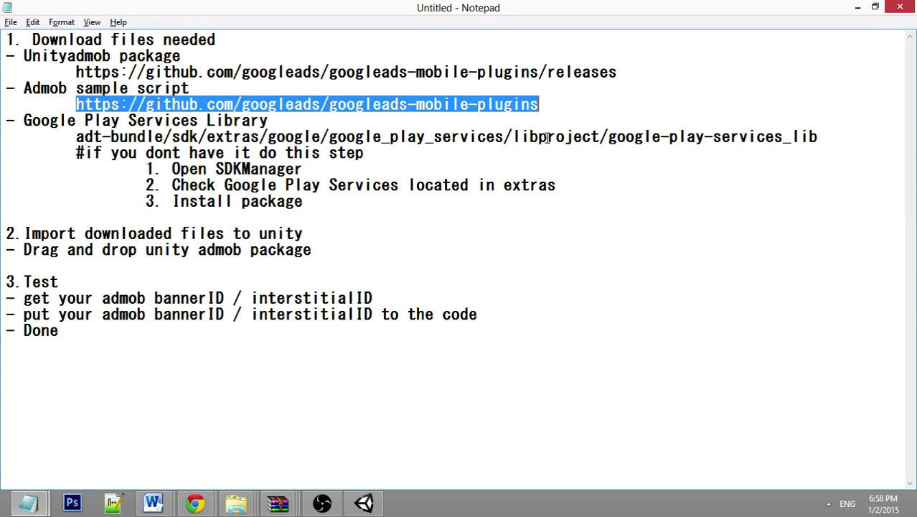
left_click(194, 502)
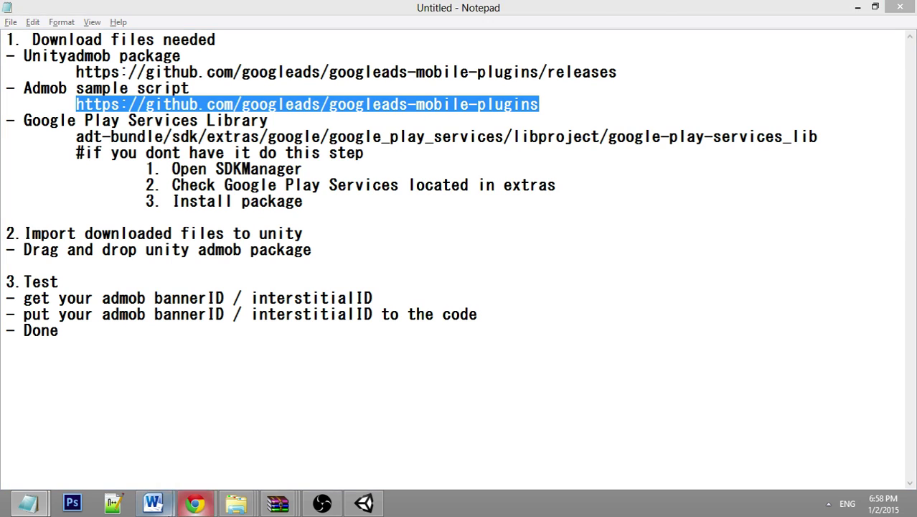
key("ctrl+v")
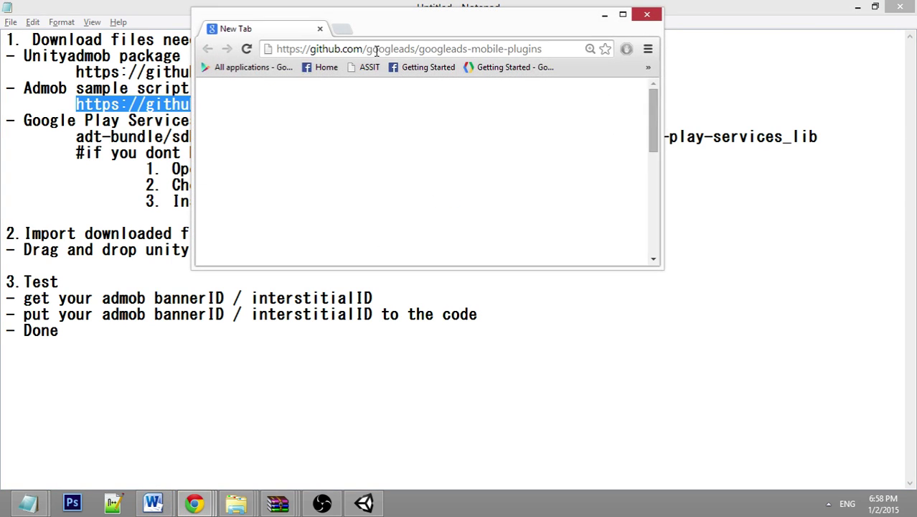
key("Return")
double_click(426, 24)
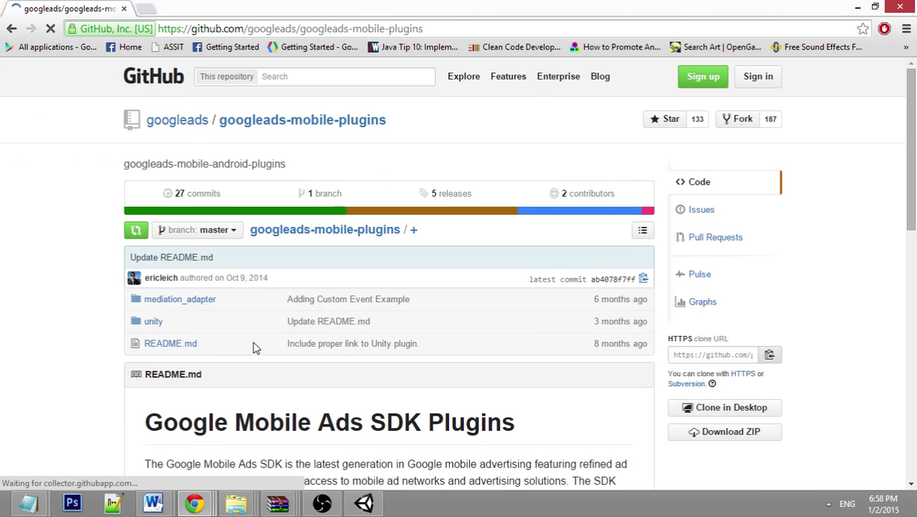
Step: Browse to unity/samples/HelloWorld/Assets to find GoogleMobileAdsDemoScript.cs, then return to the notes
left_click(155, 322)
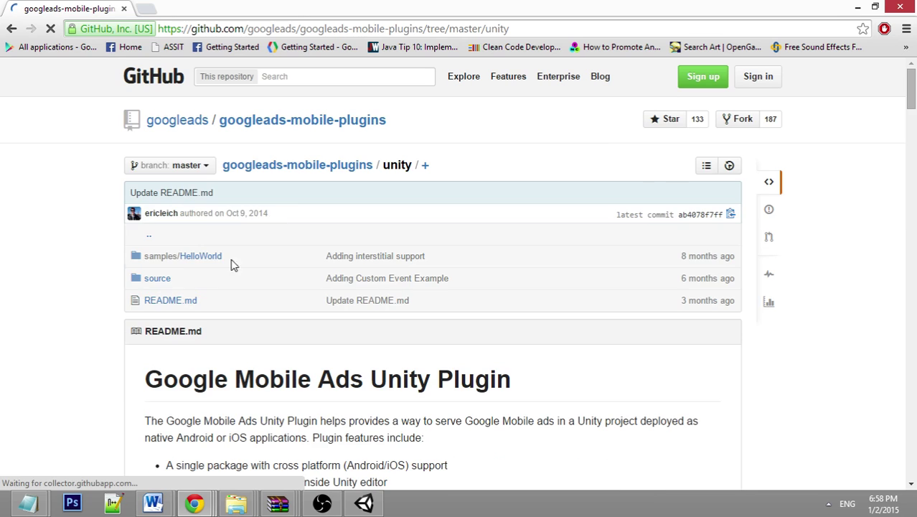
left_click(178, 258)
left_click(162, 258)
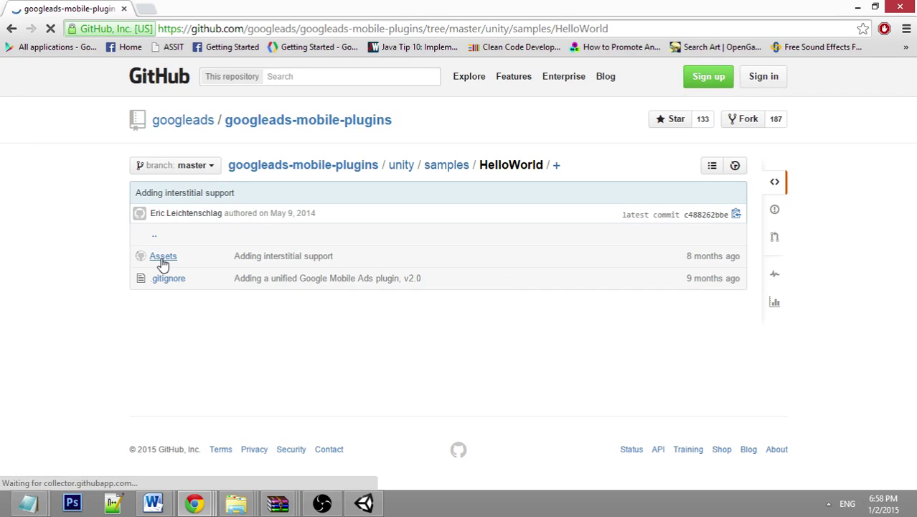
left_click(210, 280)
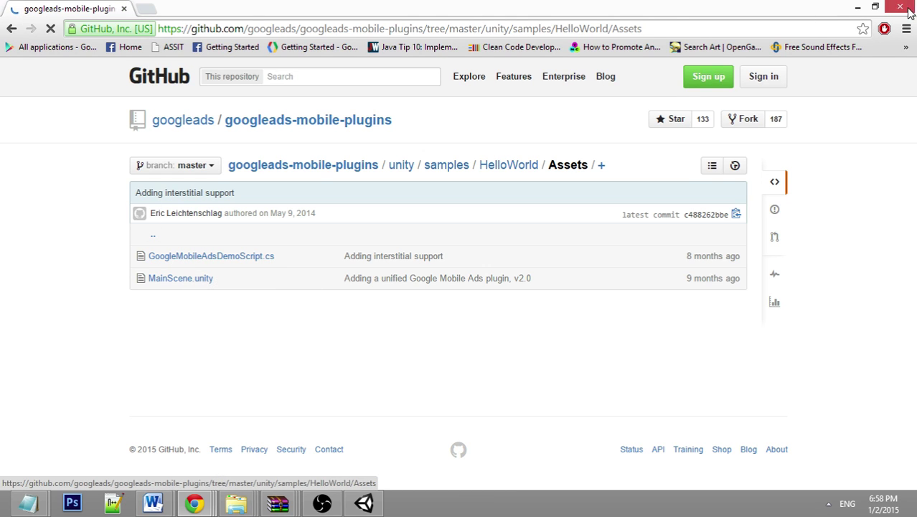
key("alt+Tab")
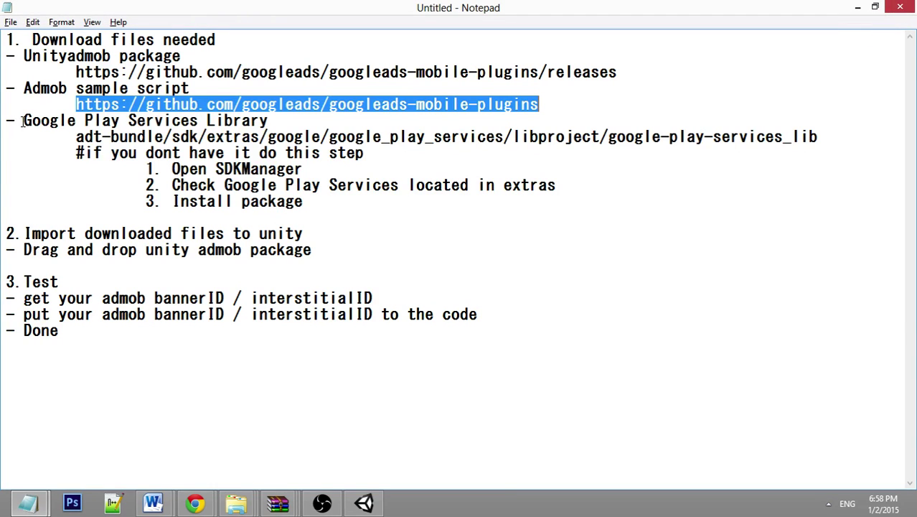
left_click_drag(31, 121, 297, 126)
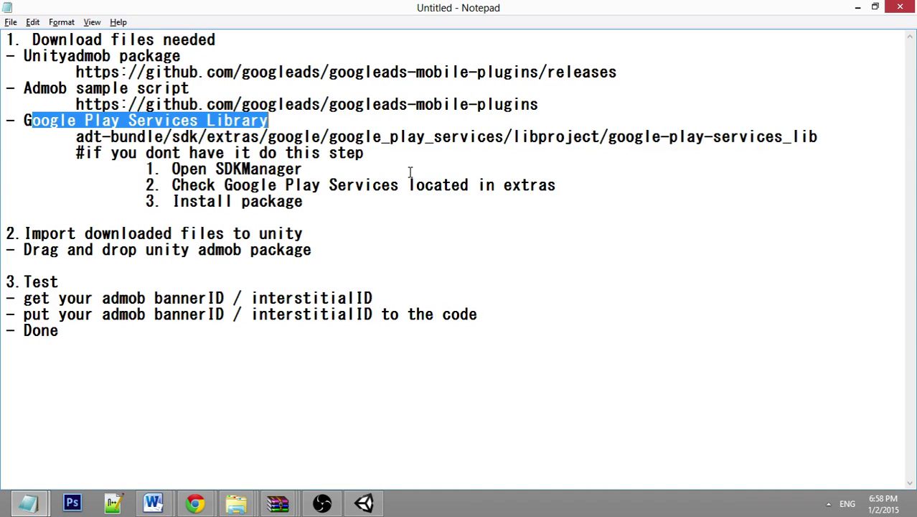
left_click_drag(76, 136, 610, 141)
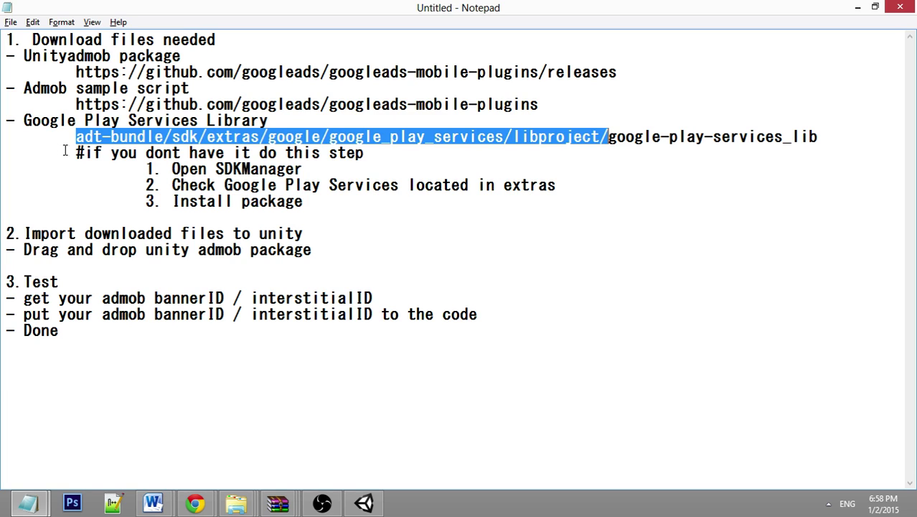
left_click_drag(65, 151, 409, 157)
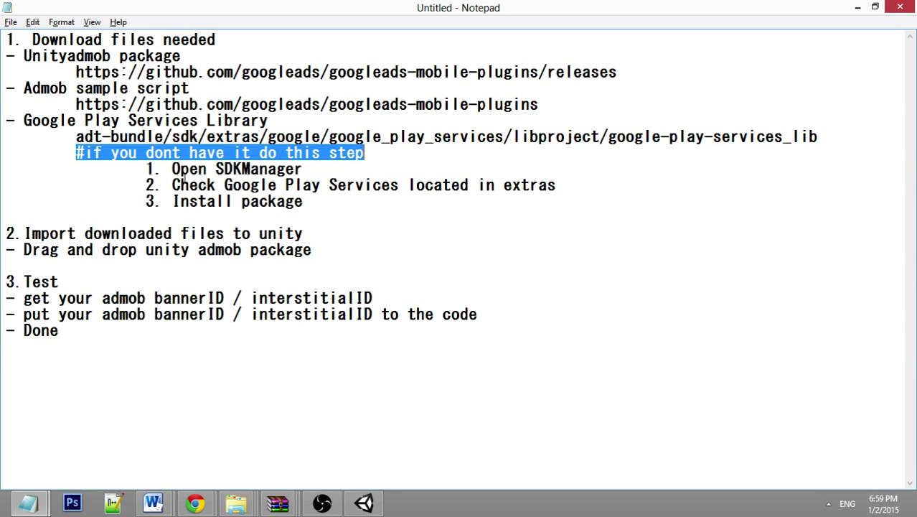
left_click_drag(208, 168, 352, 170)
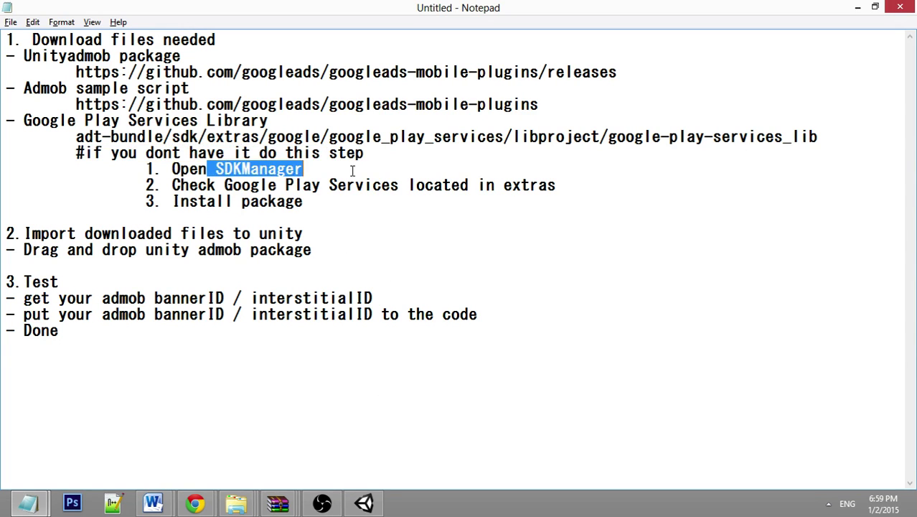
left_click(362, 184)
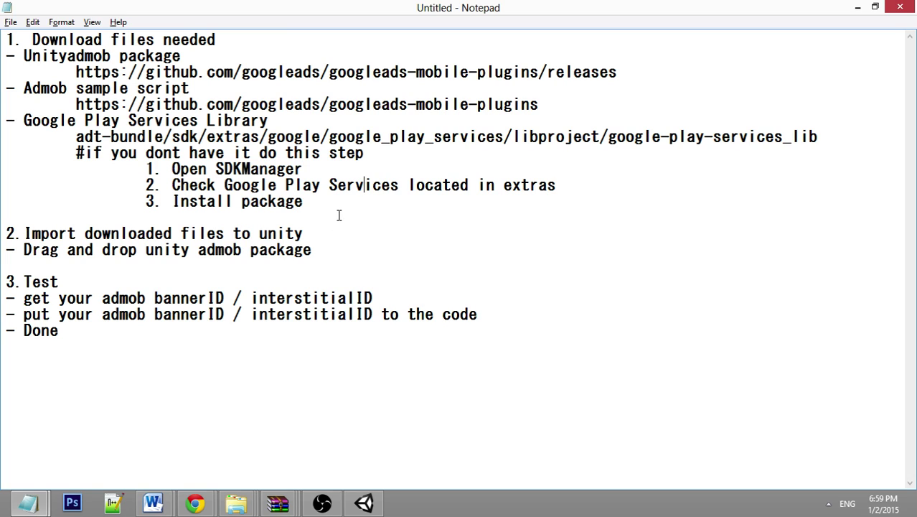
left_click_drag(565, 184, 171, 185)
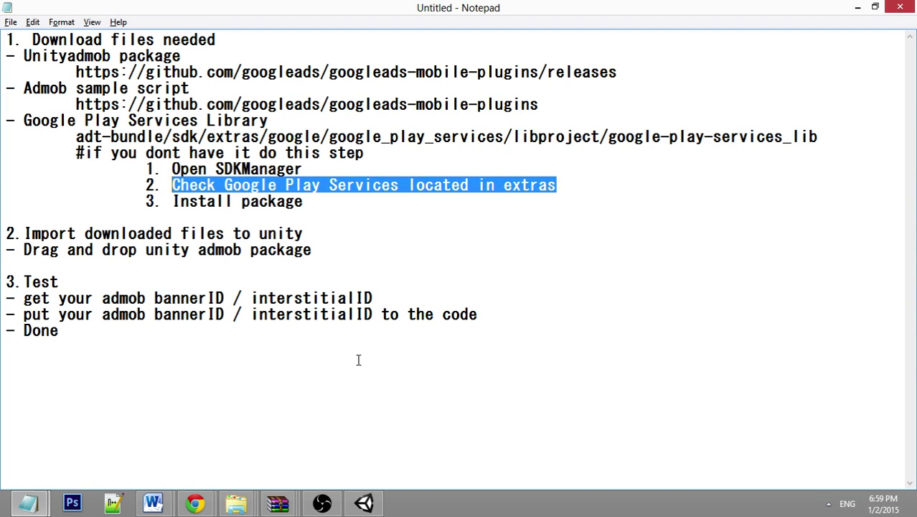
left_click(239, 507)
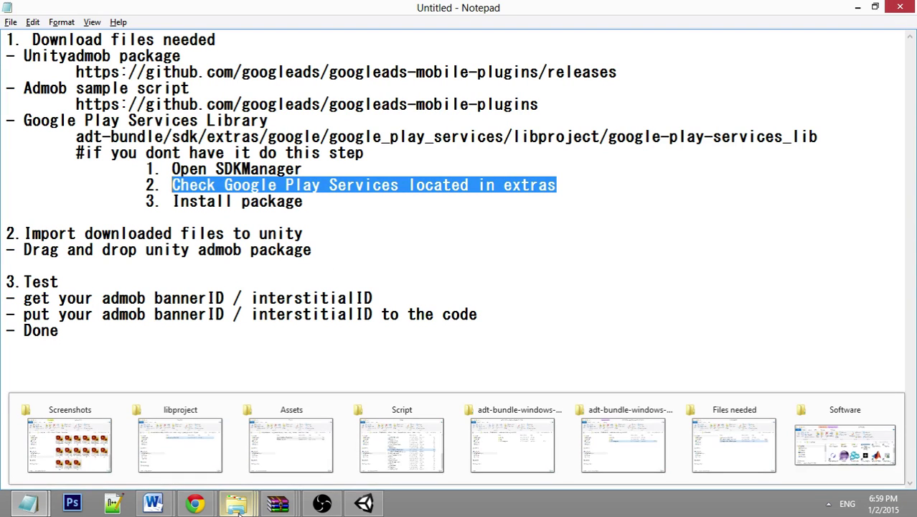
middle_click(239, 508)
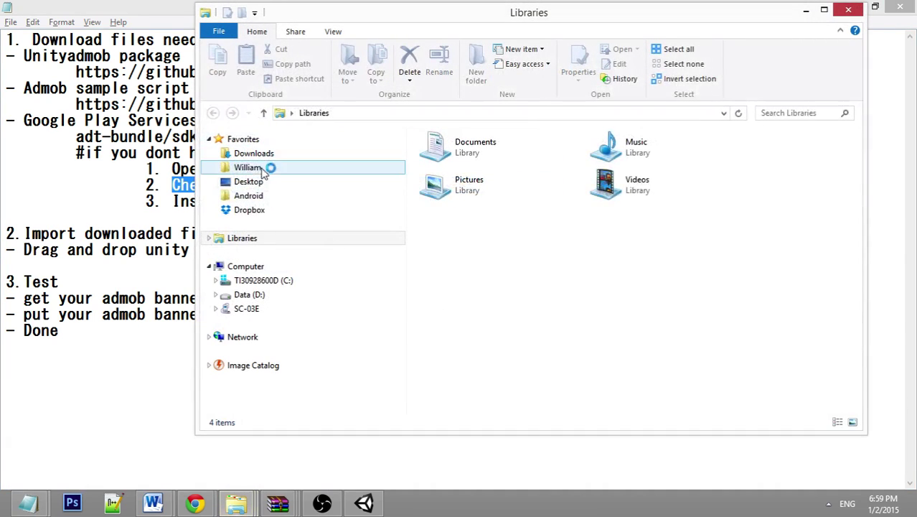
left_click(262, 280)
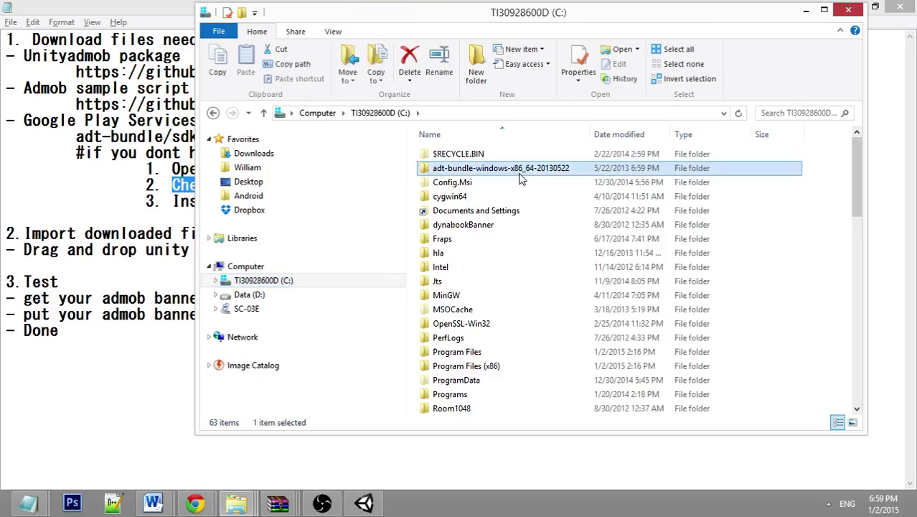
double_click(560, 165)
left_click(517, 185)
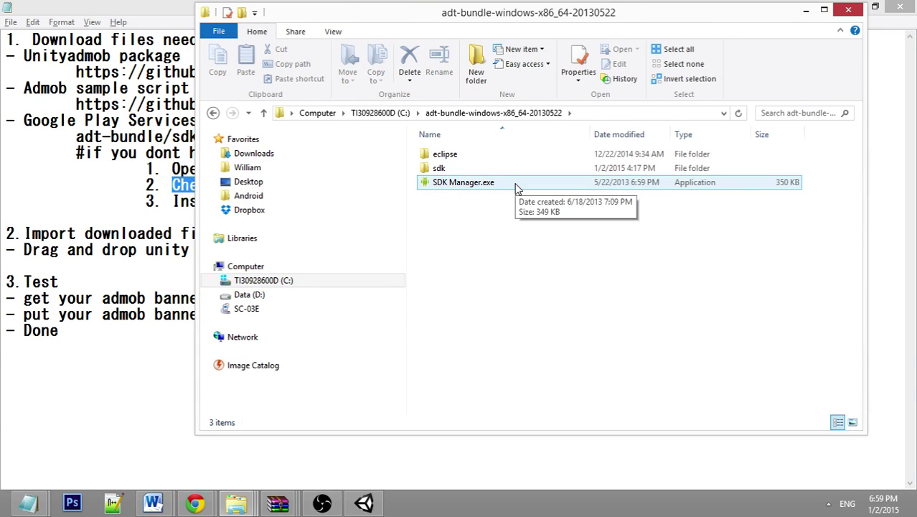
left_click(517, 186)
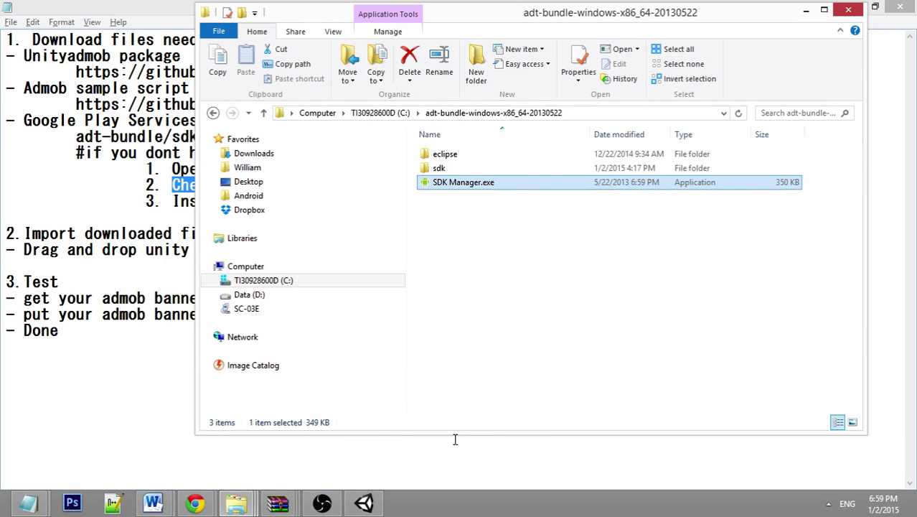
right_click(236, 502)
left_click(226, 467)
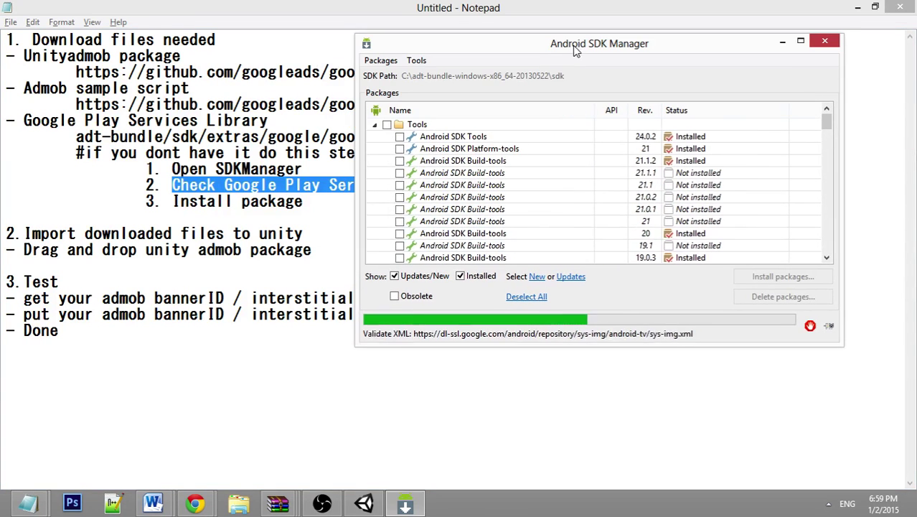
Step: Tick Google Play services under Extras, close SDK Manager and return to the notes
scroll(570, 171, "down", 4)
scroll(571, 171, "down", 15)
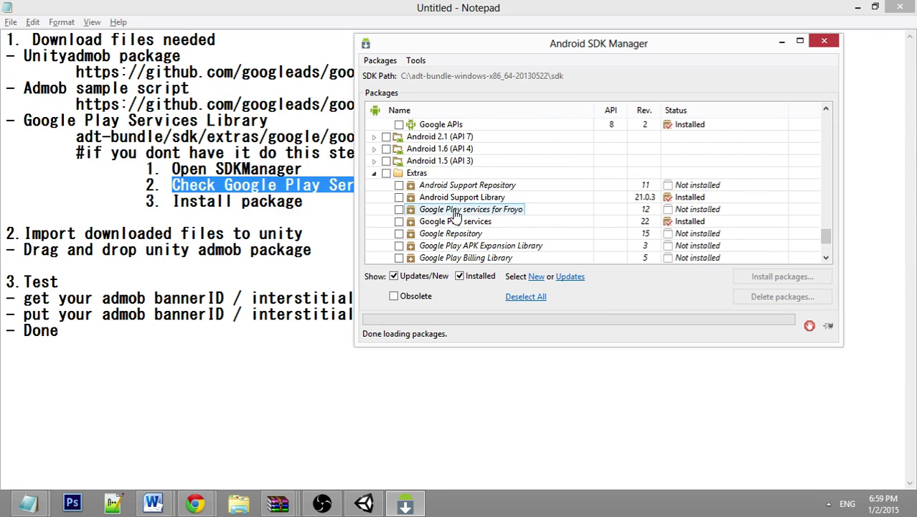
left_click(398, 222)
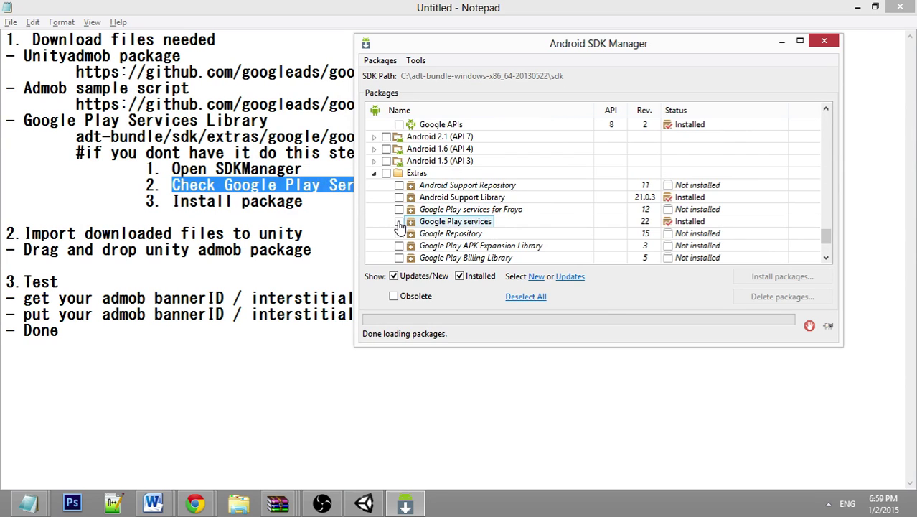
left_click(399, 222)
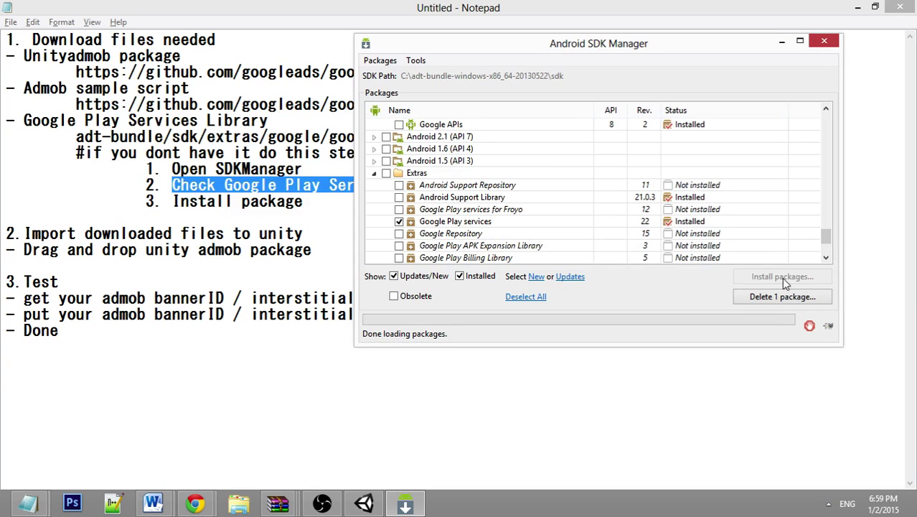
left_click(823, 40)
left_click(526, 218)
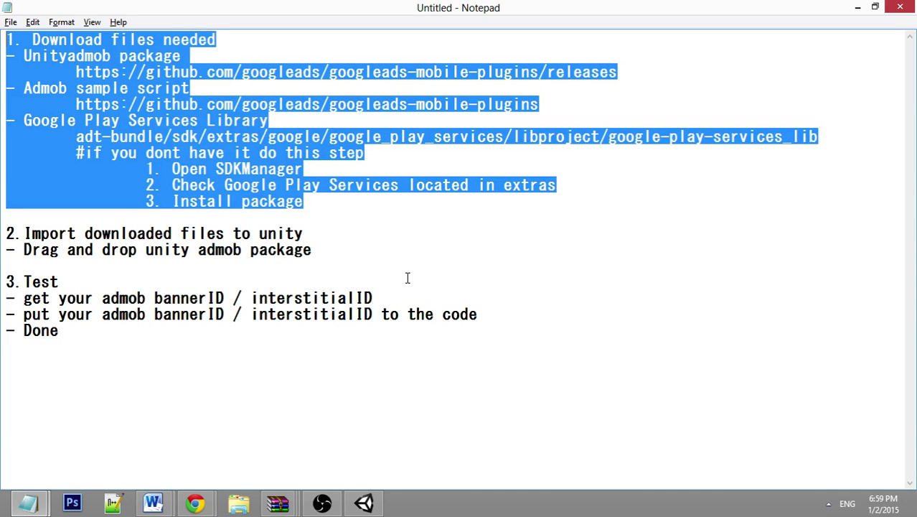
Step: Start a new Unity project and browse to the Unity Workspacee folder for its location
left_click(364, 504)
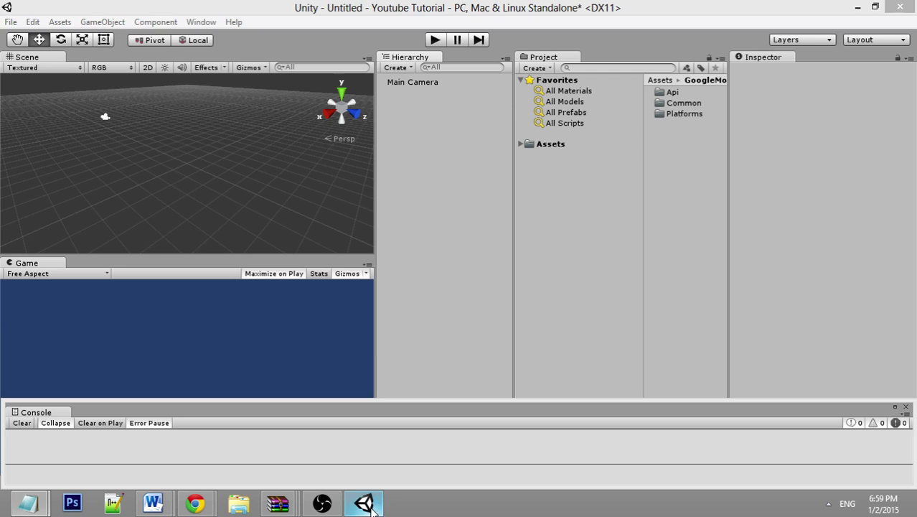
left_click(11, 22)
left_click(38, 105)
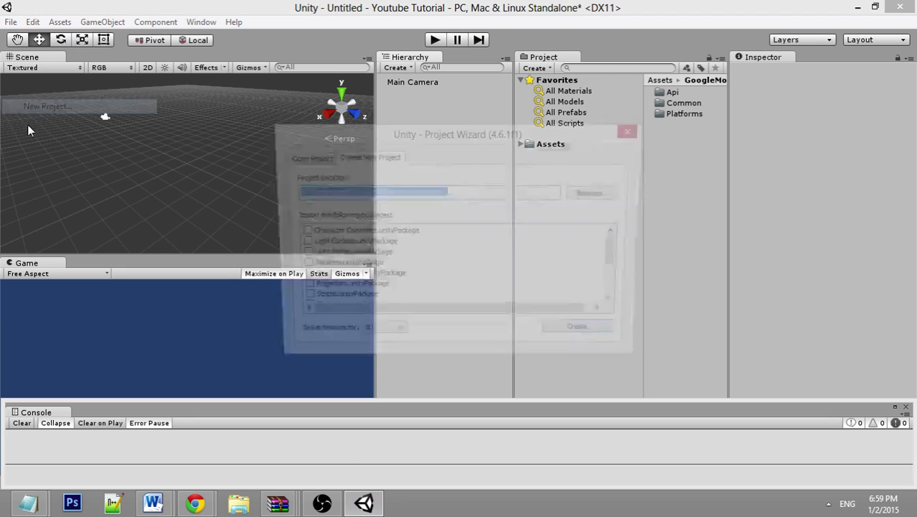
left_click(599, 194)
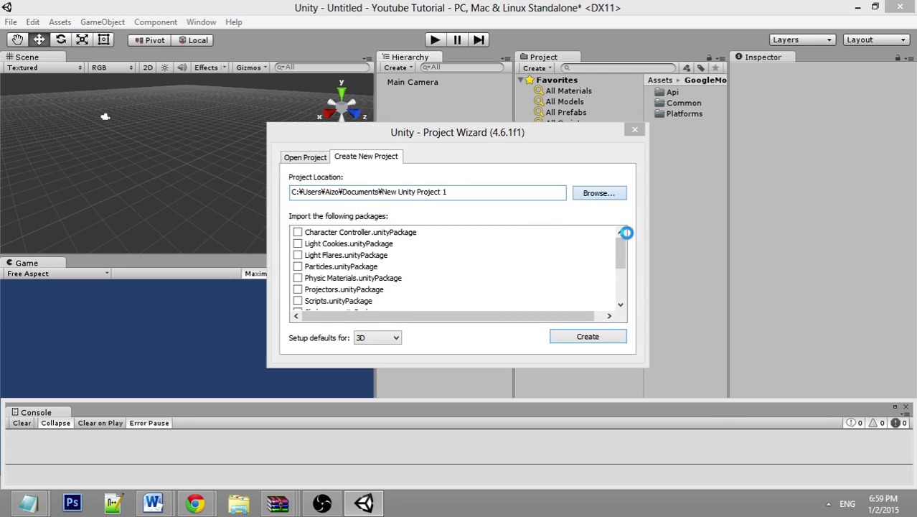
left_click(413, 156)
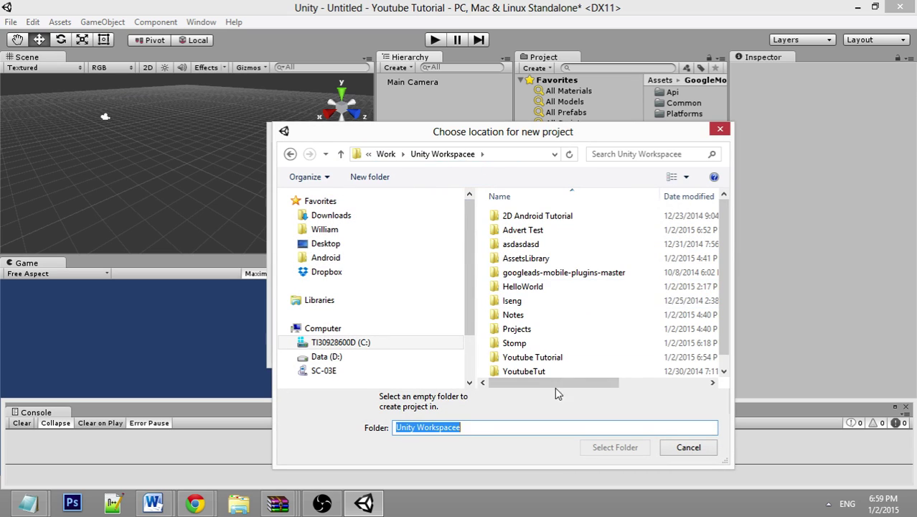
Step: Create a YoutubeTutorialAdmob folder there and select it as the project location
type("Youtube")
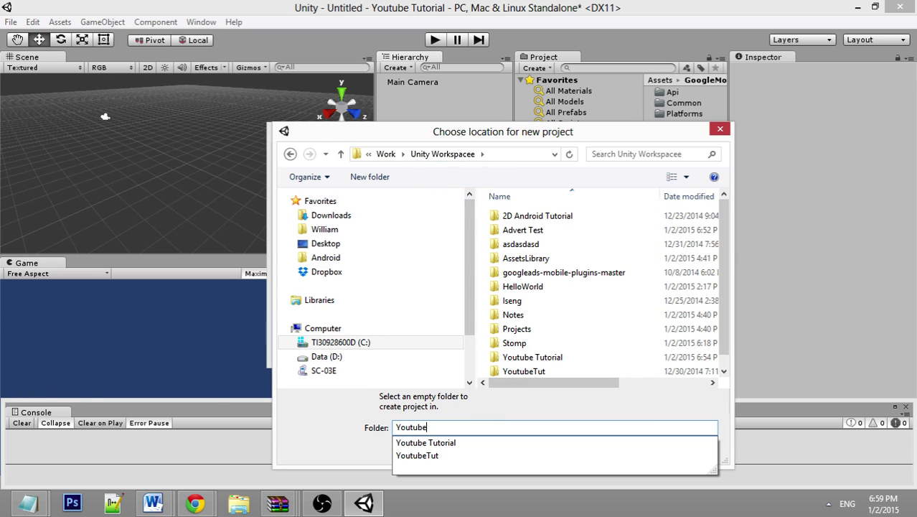
type("Tutor")
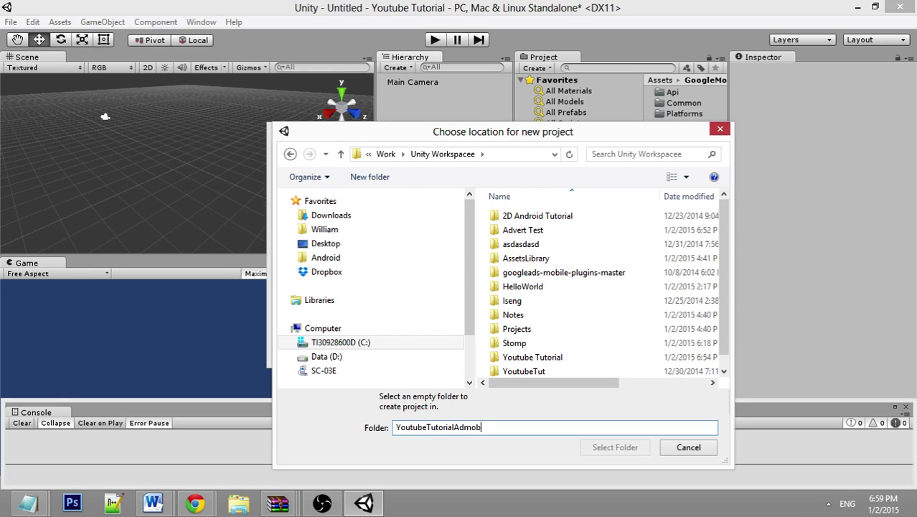
type("ialAdmob")
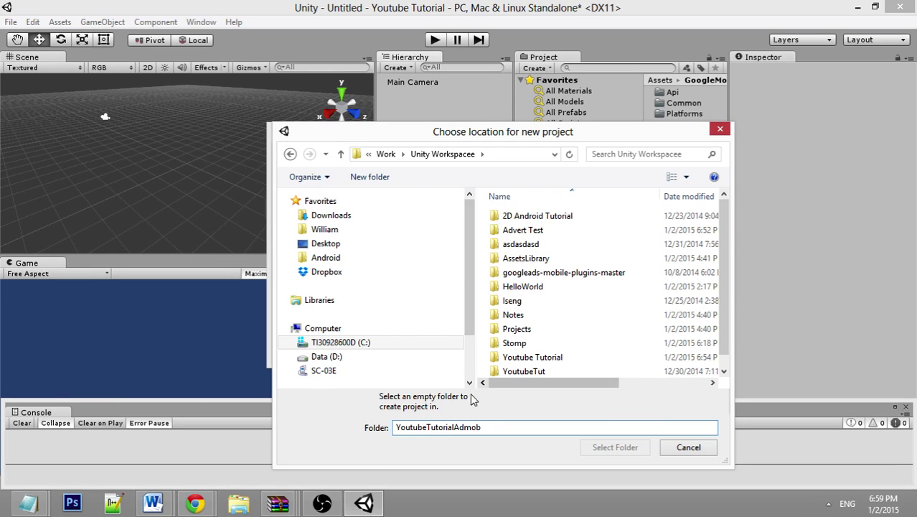
left_click_drag(494, 427, 294, 408)
key("ctrl+c")
right_click(484, 324)
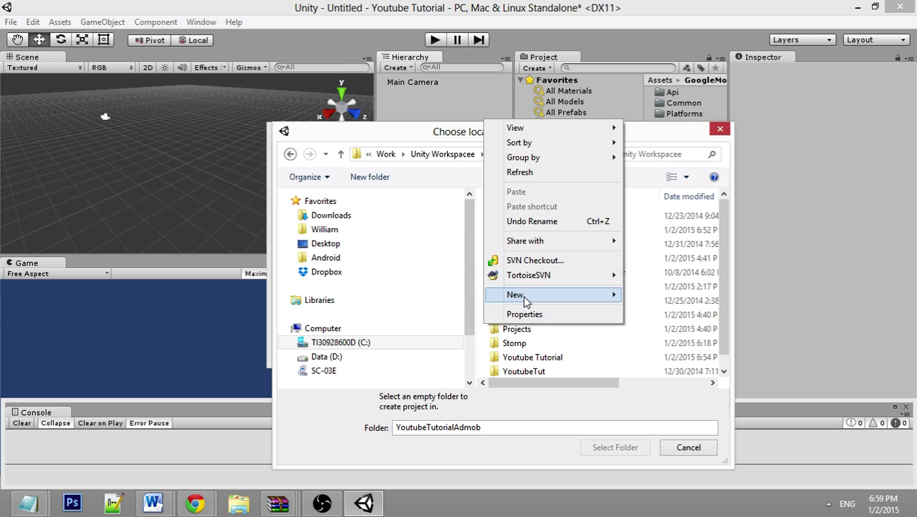
mouse_move(524, 296)
left_click(655, 23)
key("ctrl+v")
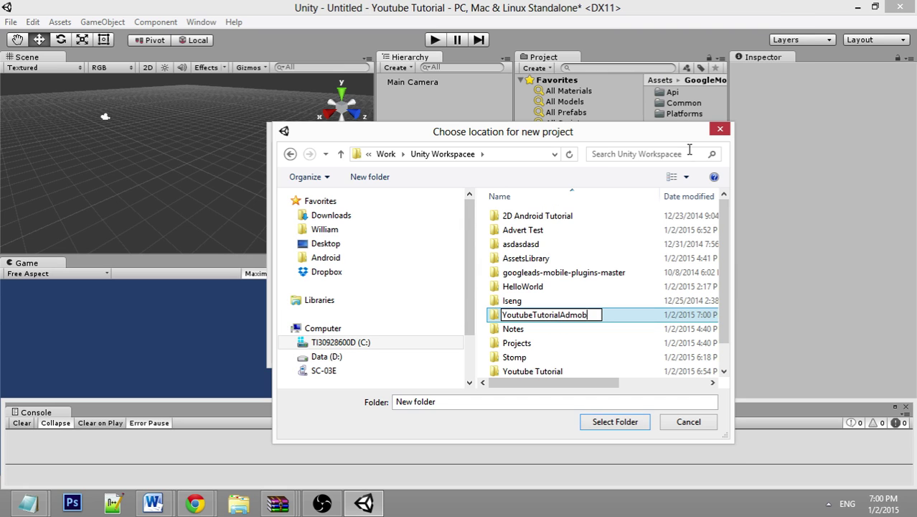
key("Return")
left_click(613, 423)
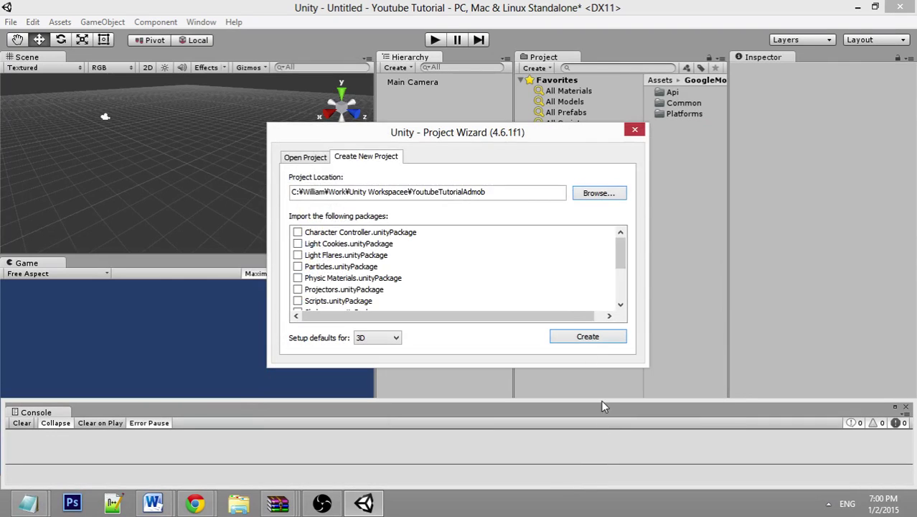
Step: Create the project without saving the old scene, and dismiss the Welcome screen
left_click(573, 334)
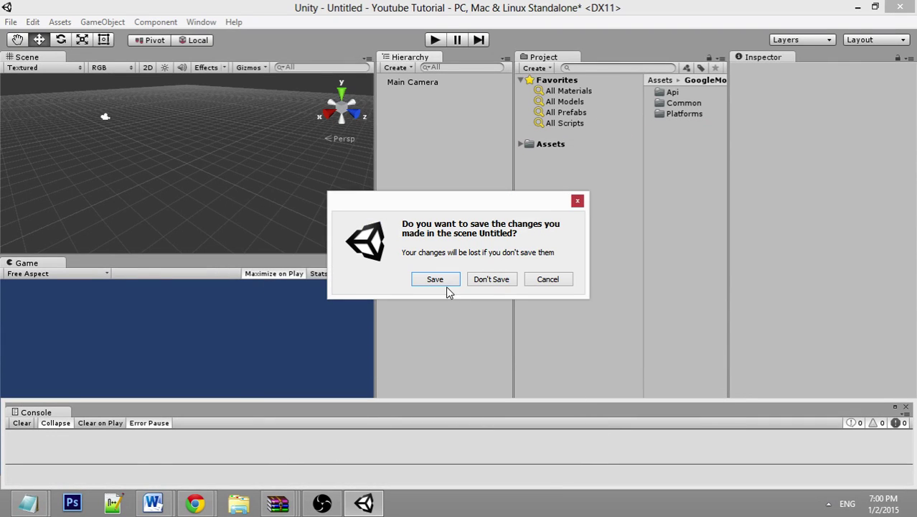
left_click(491, 279)
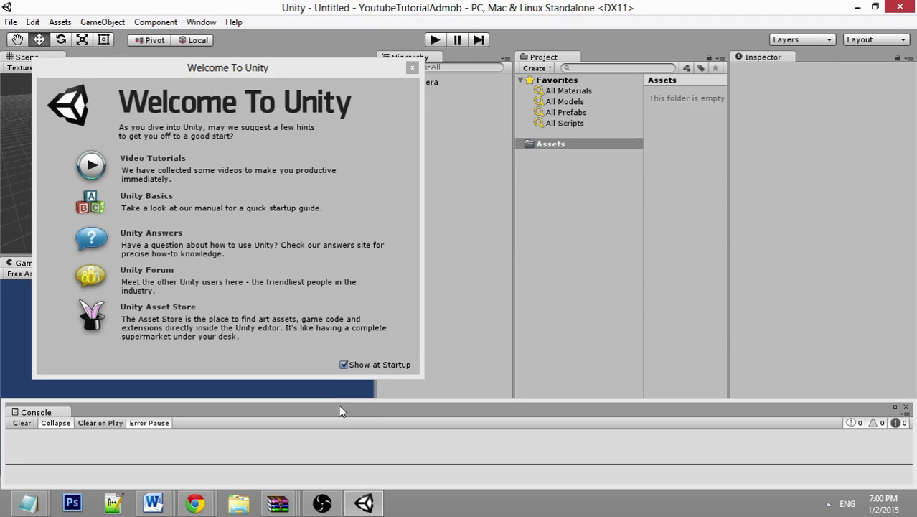
left_click(413, 68)
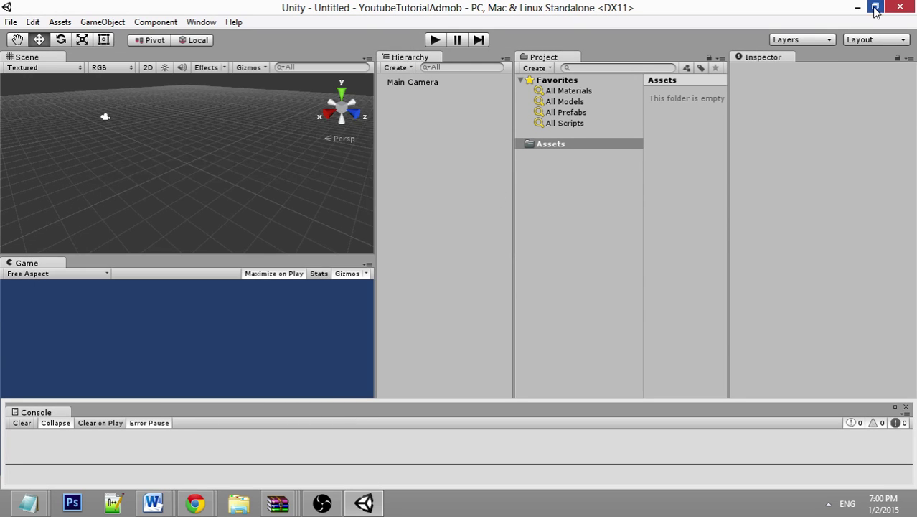
left_click_drag(628, 9, 392, 49)
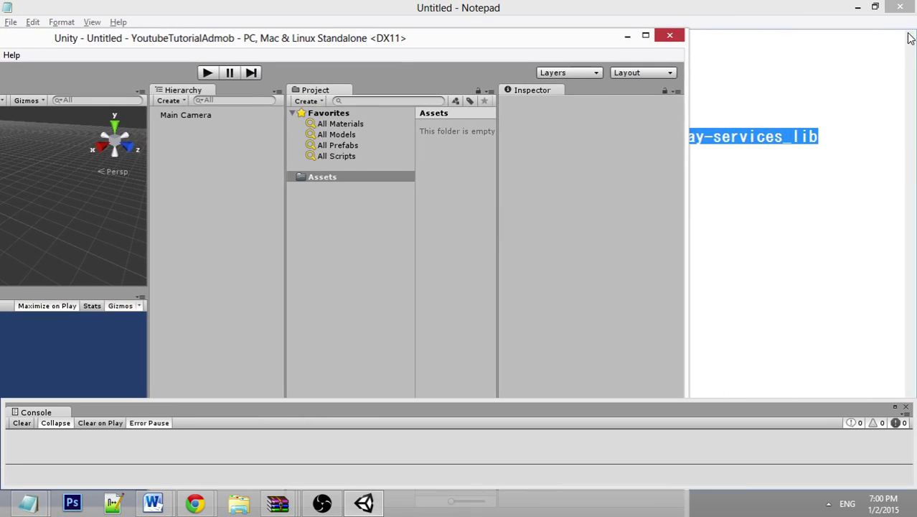
Step: Drag GoogleMobileAds.unitypackage from the Files needed folder into Assets and import all its files
left_click(858, 6)
double_click(808, 102)
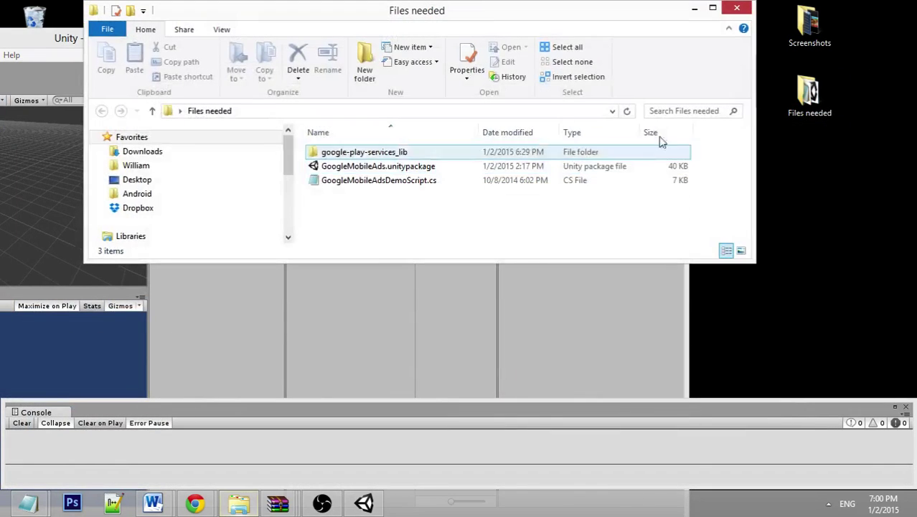
left_click_drag(488, 15, 832, 87)
left_click_drag(811, 281, 778, 219)
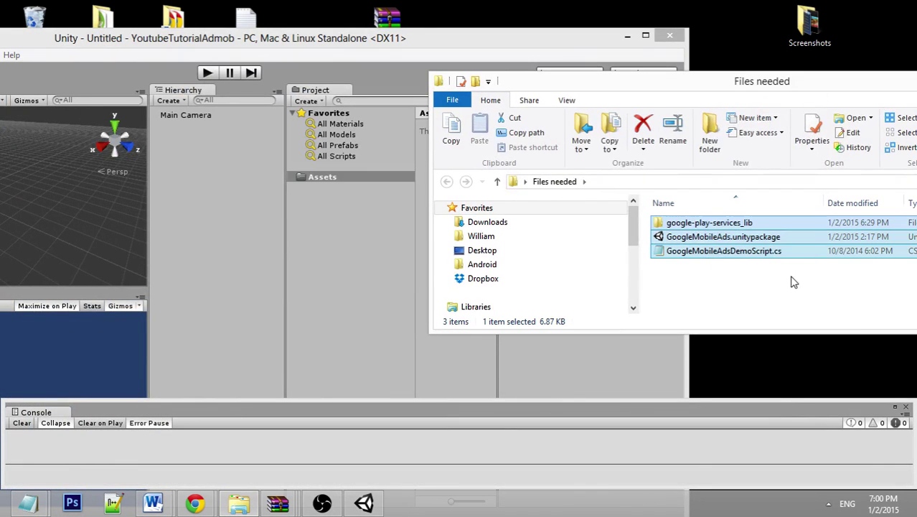
left_click(786, 301)
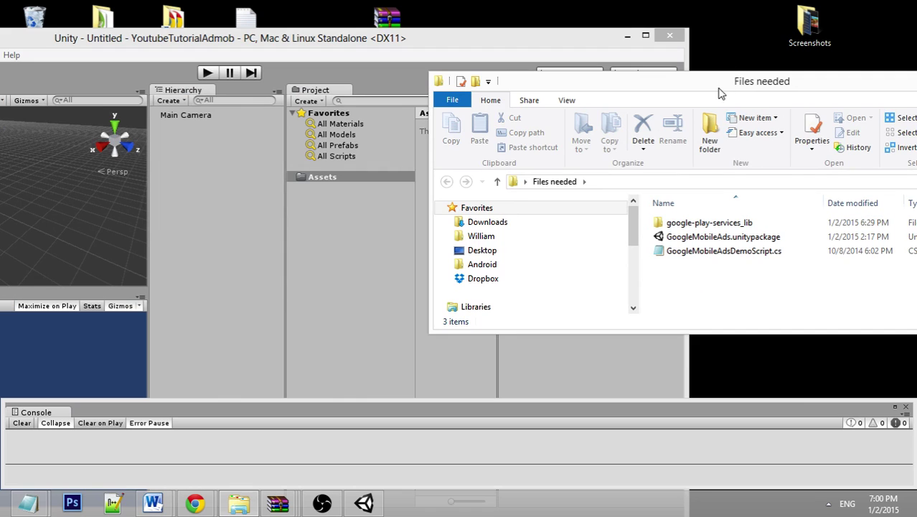
left_click_drag(717, 87, 743, 42)
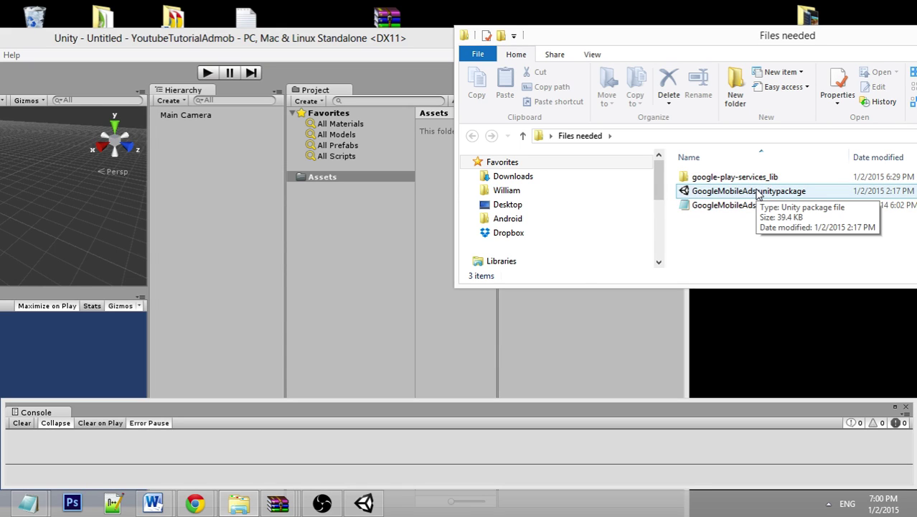
left_click_drag(756, 194, 323, 183)
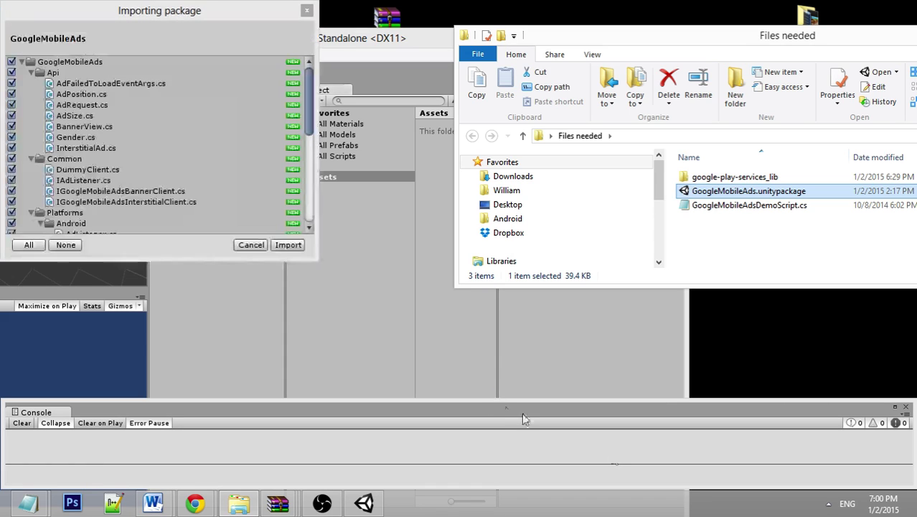
left_click(288, 245)
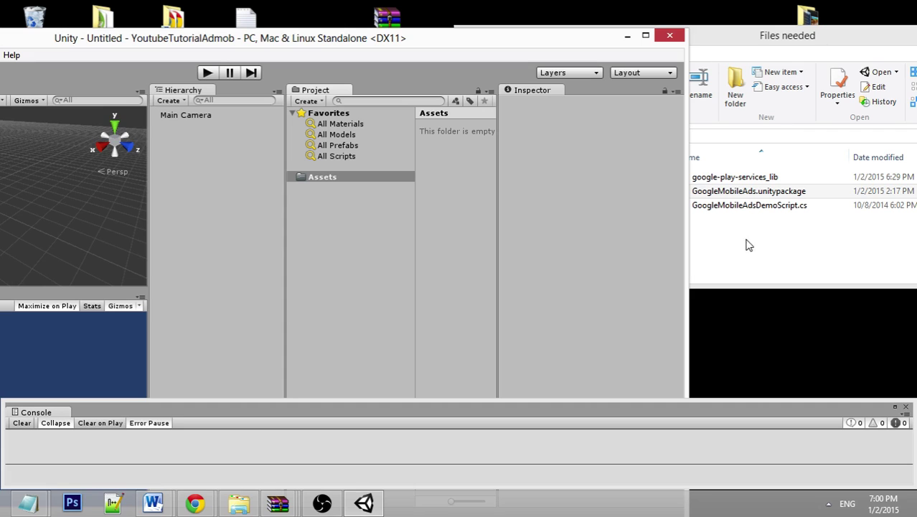
Step: Copy the google-play-services_lib folder from Files needed into Assets/Plugins/Android
left_click(294, 176)
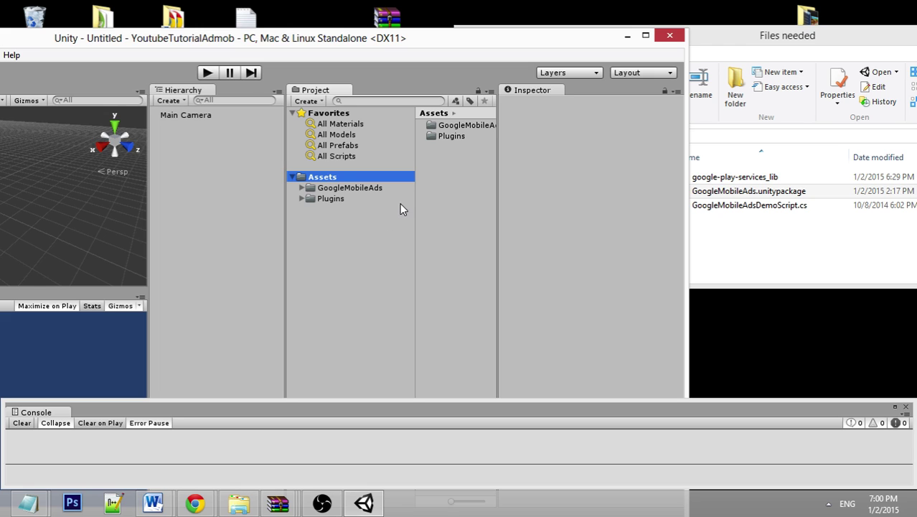
left_click(302, 199)
left_click(759, 244)
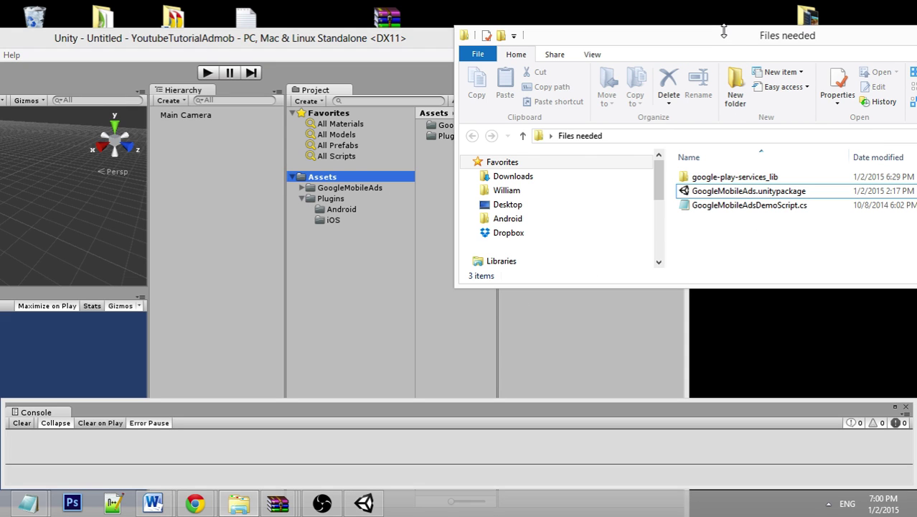
left_click(722, 178)
left_click_drag(721, 179, 402, 216)
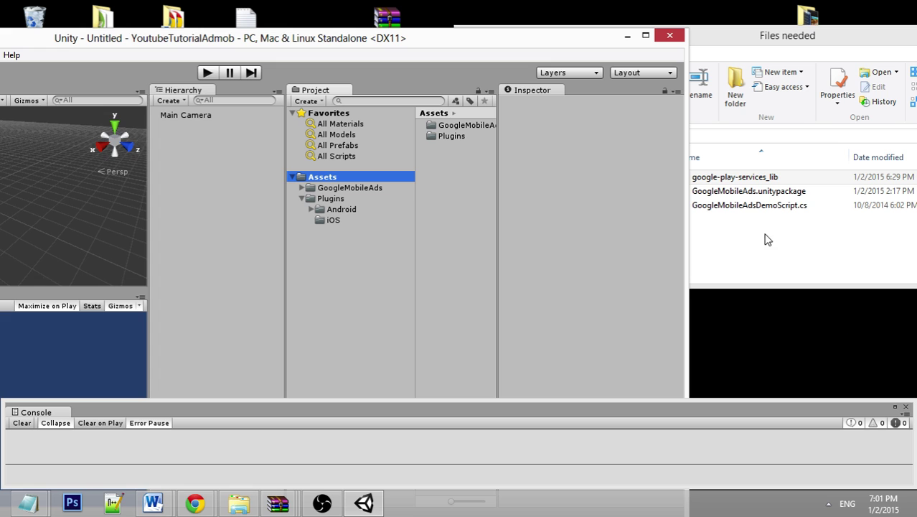
Step: Add GoogleMobileAdsDemoScript.cs to Assets and maximize the Unity editor
left_click_drag(592, 39, 644, 37)
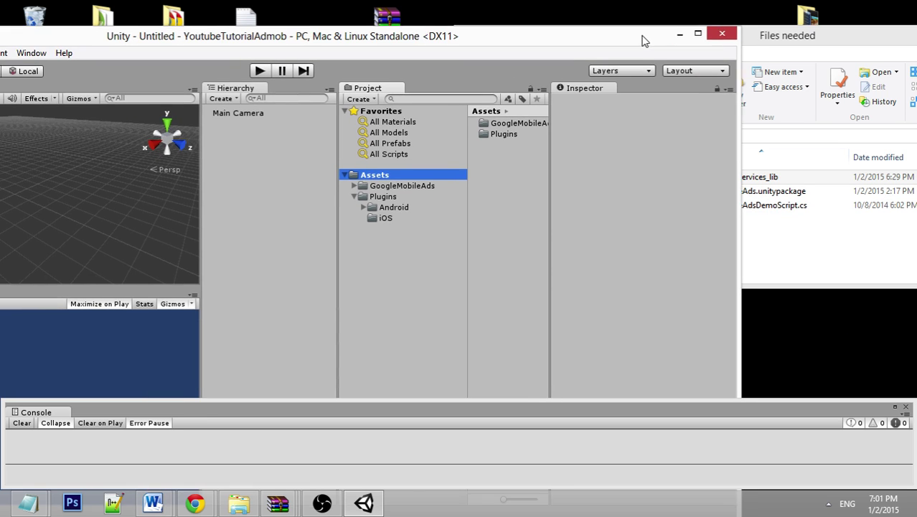
left_click_drag(782, 207, 381, 177)
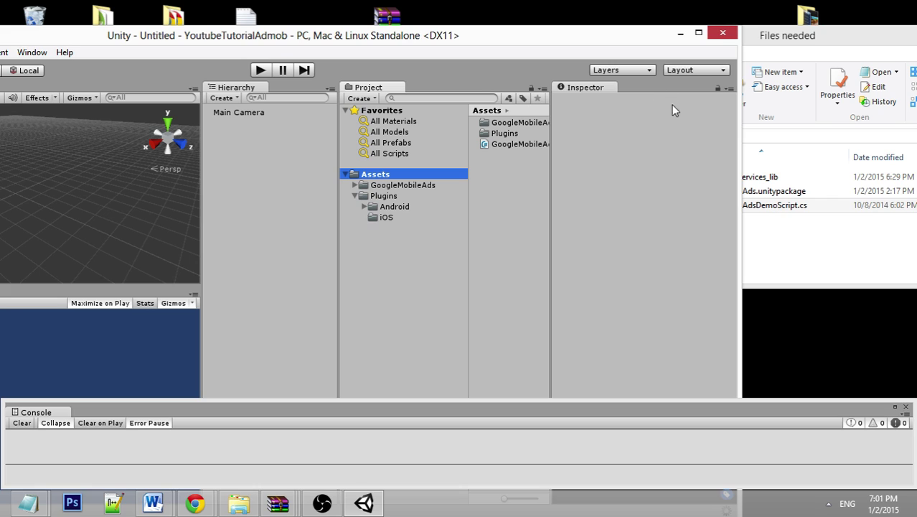
left_click(700, 34)
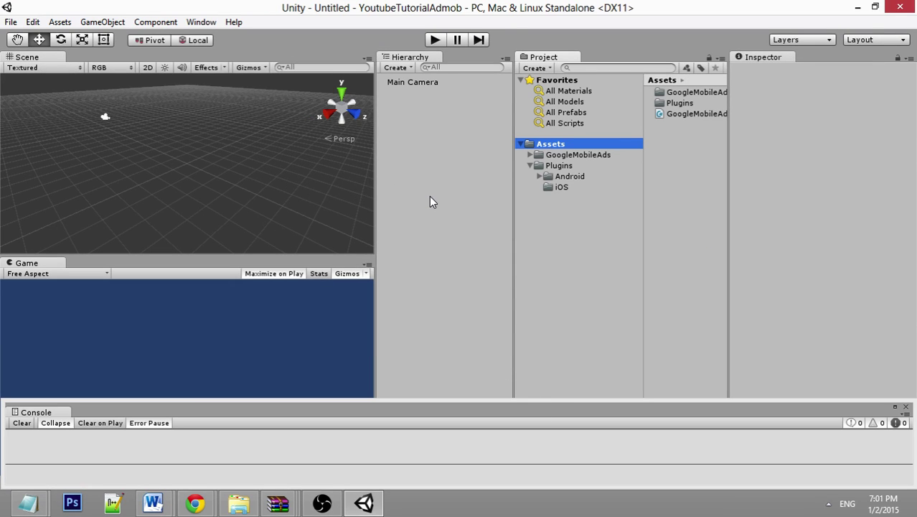
Step: After a quick trial run, attach the demo script to the Main Camera
left_click(434, 40)
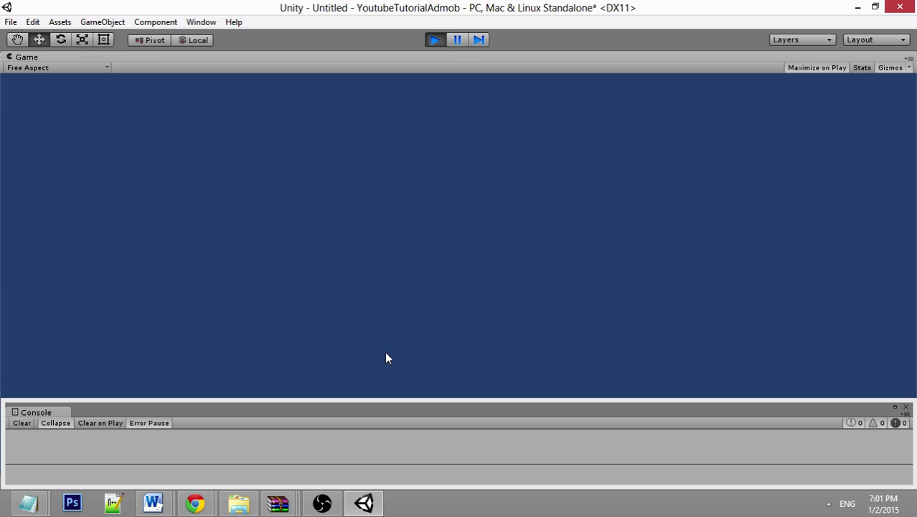
left_click(434, 41)
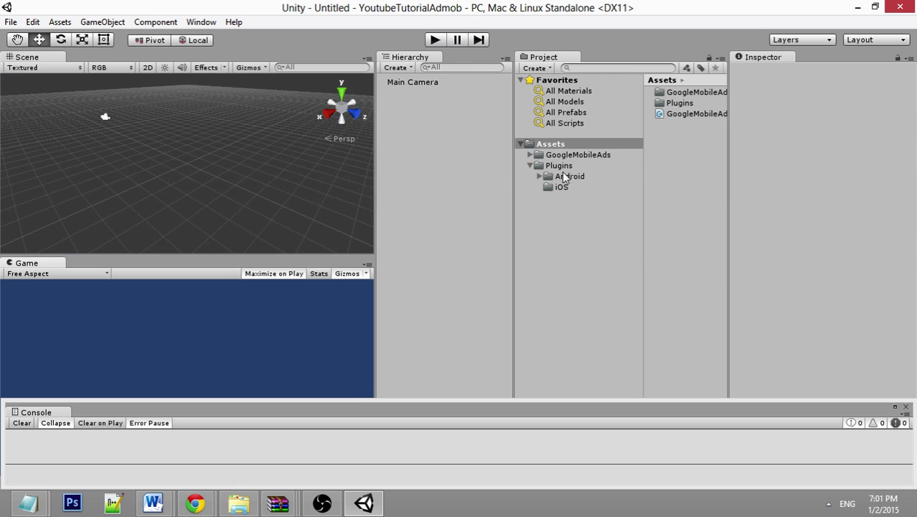
left_click(529, 165)
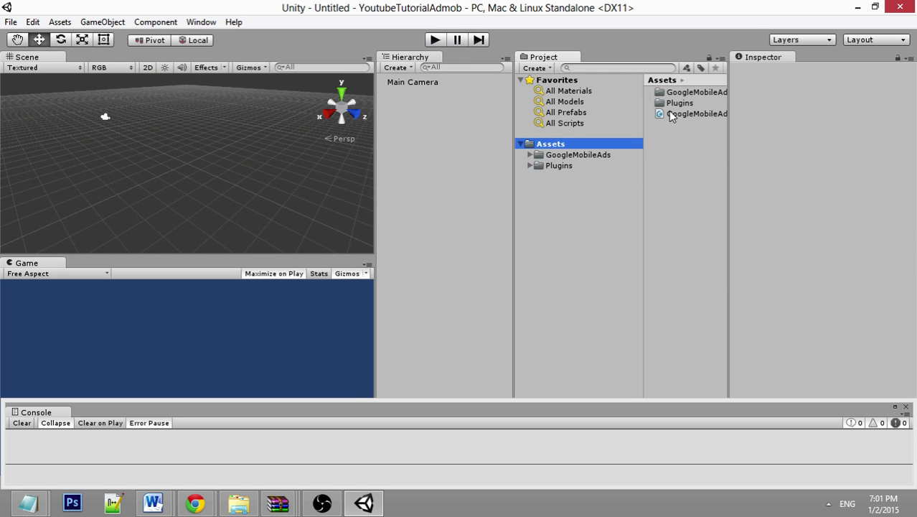
left_click_drag(671, 116, 416, 82)
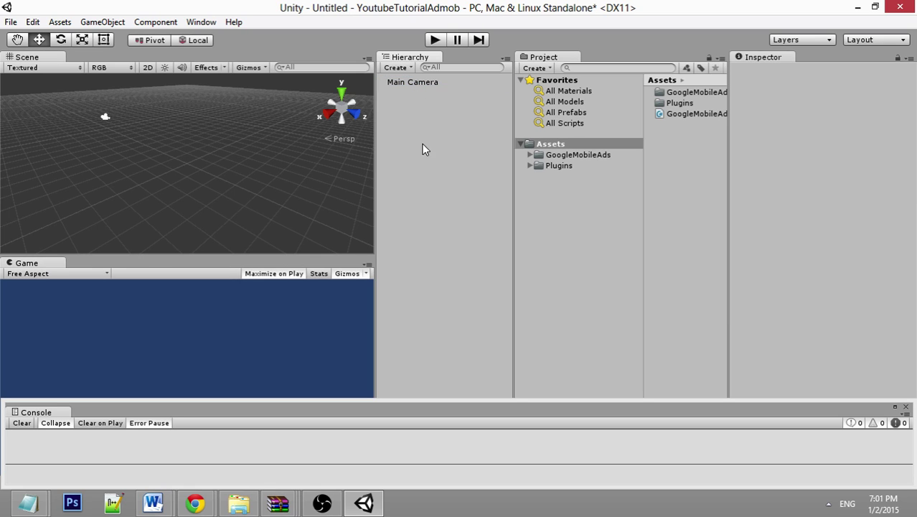
Step: Play the scene, click Request Banner and Show Banner, then stop playback
left_click(434, 40)
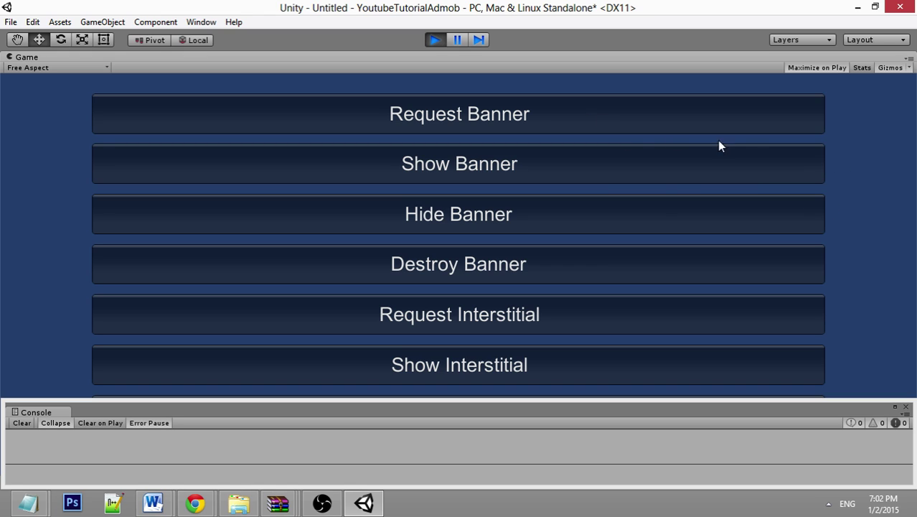
left_click(793, 111)
left_click(777, 168)
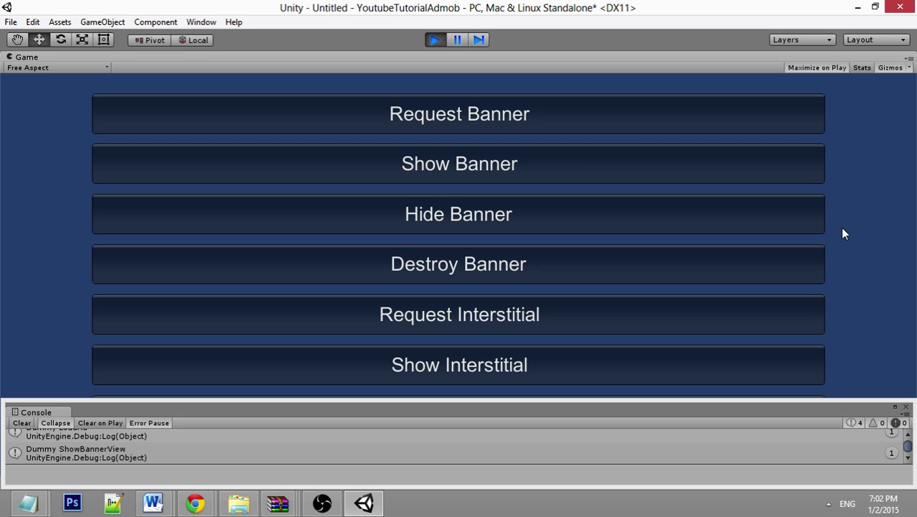
left_click(433, 39)
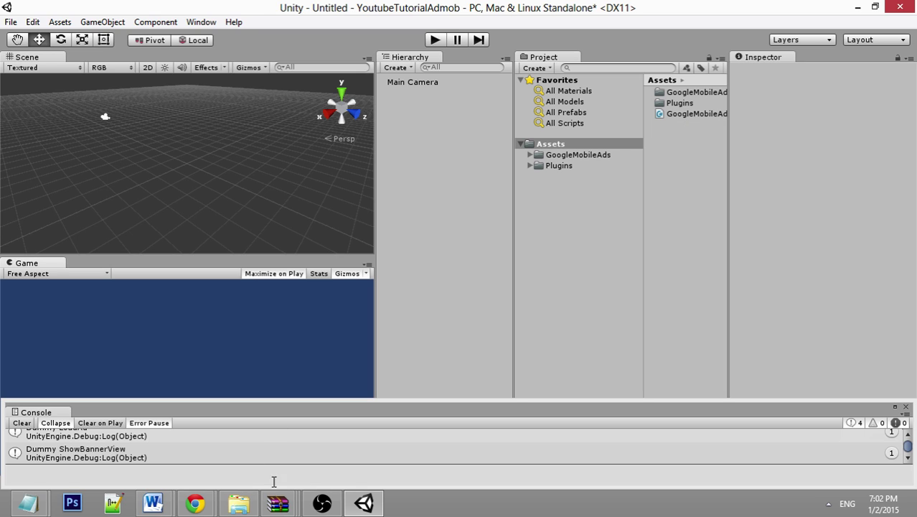
Step: Highlight checklist steps 2 and 3 in Notepad, then bring the Unity editor back
mouse_move(28, 503)
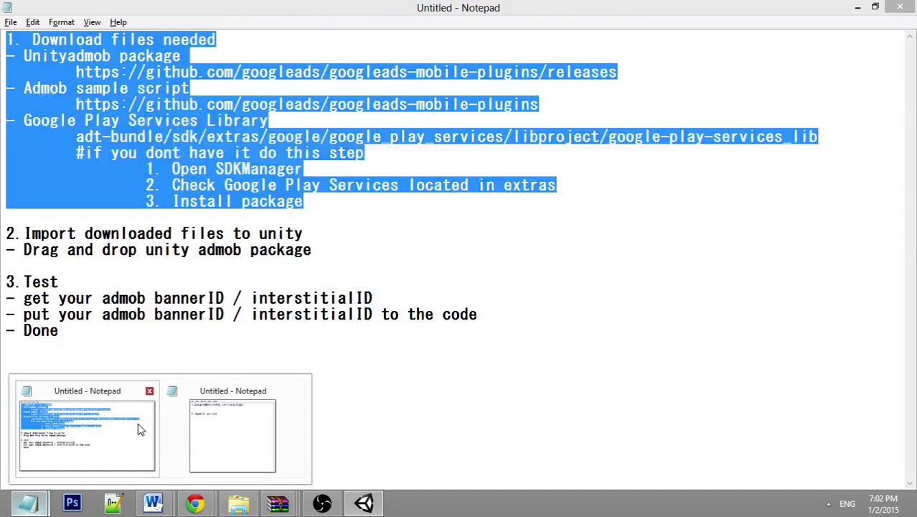
left_click(140, 427)
left_click_drag(24, 233, 142, 327)
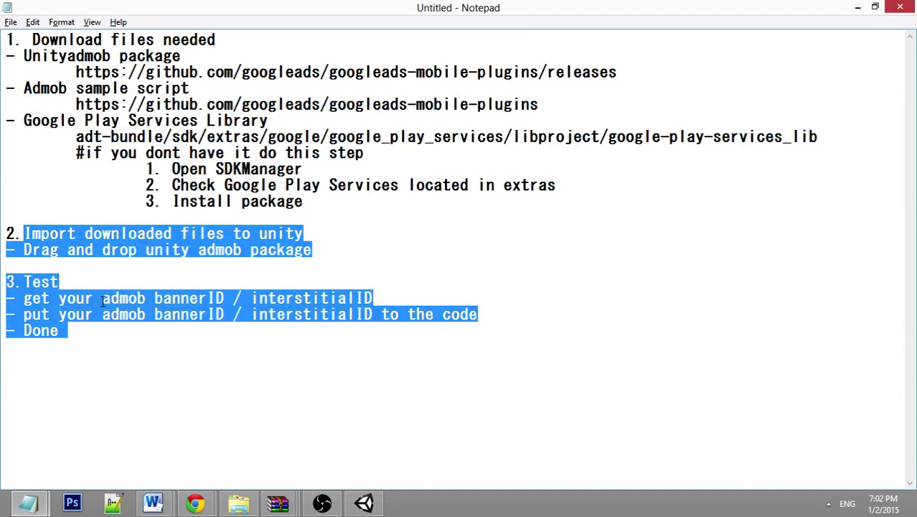
left_click(227, 297)
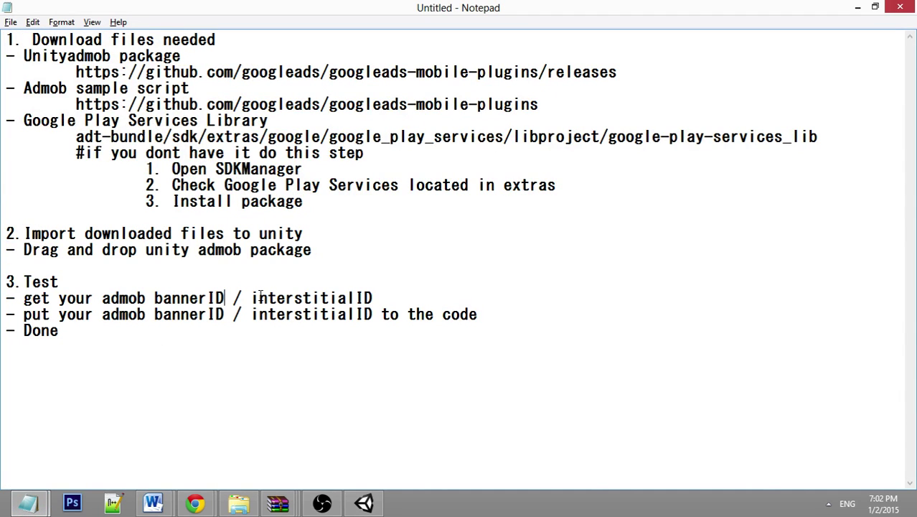
left_click(404, 297)
key("Up")
key("Up")
key("Up")
key("Up")
left_click(363, 503)
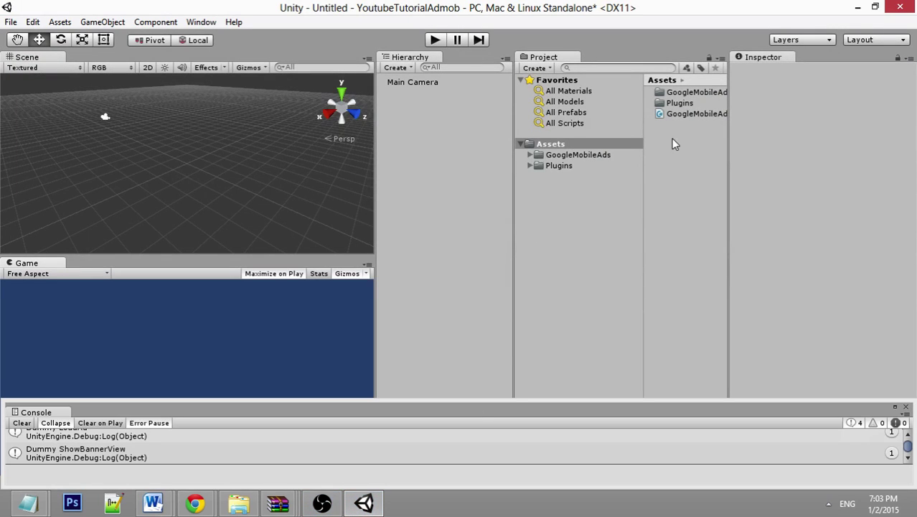
Step: In GoogleMobileAdsDemoScript.cs, highlight the INSERT_ANDROID banner and interstitial ad unit ID placeholders
left_click(682, 115)
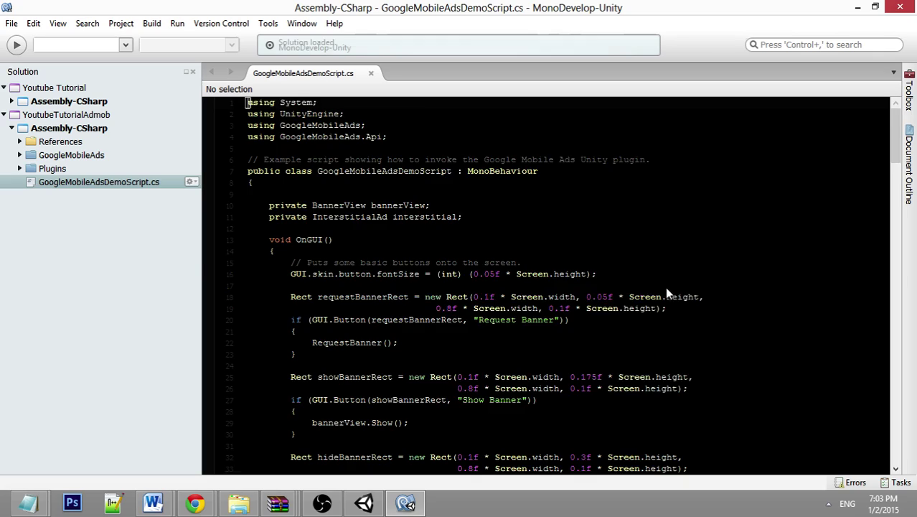
scroll(665, 286, "down", 4)
scroll(545, 284, "down", 15)
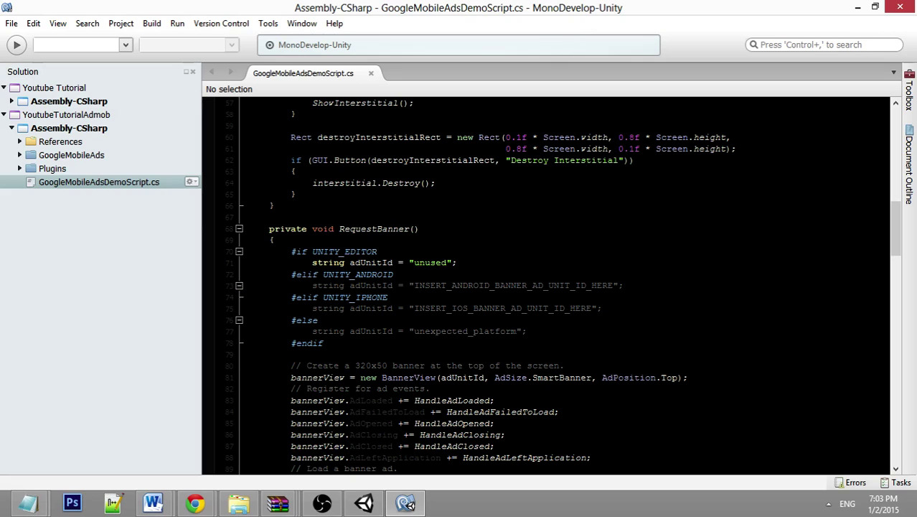
left_click_drag(414, 285, 613, 285)
scroll(545, 283, "down", 8)
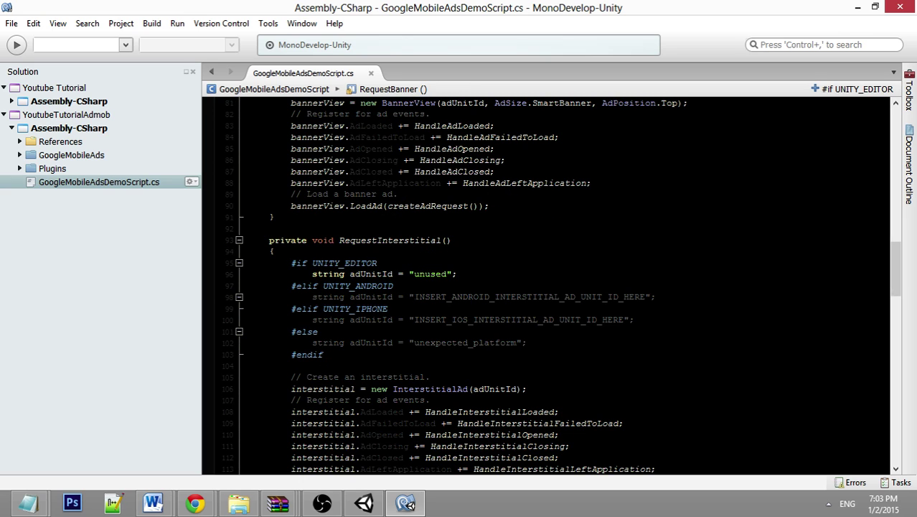
left_click_drag(414, 296, 645, 296)
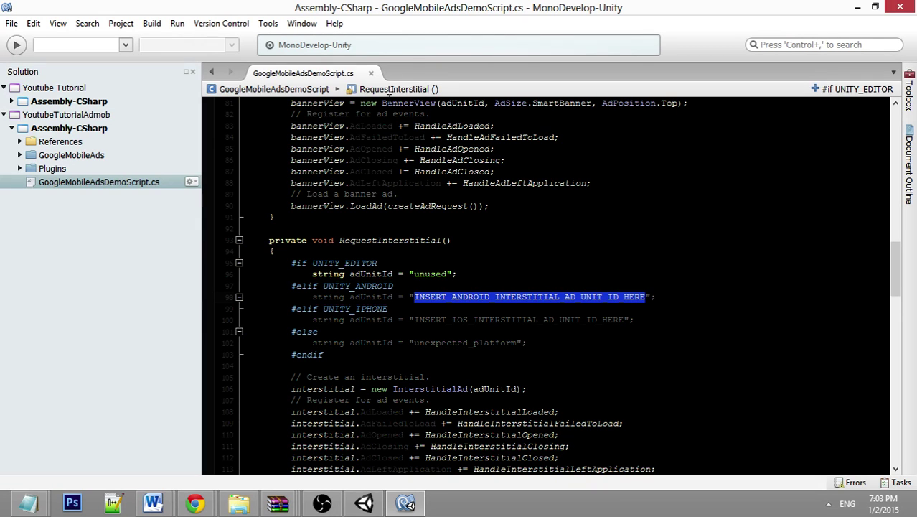
left_click(859, 9)
Step: Minimize the Unity, Notepad and Files needed windows and open the Screenshots folder
left_click(858, 9)
left_click(857, 9)
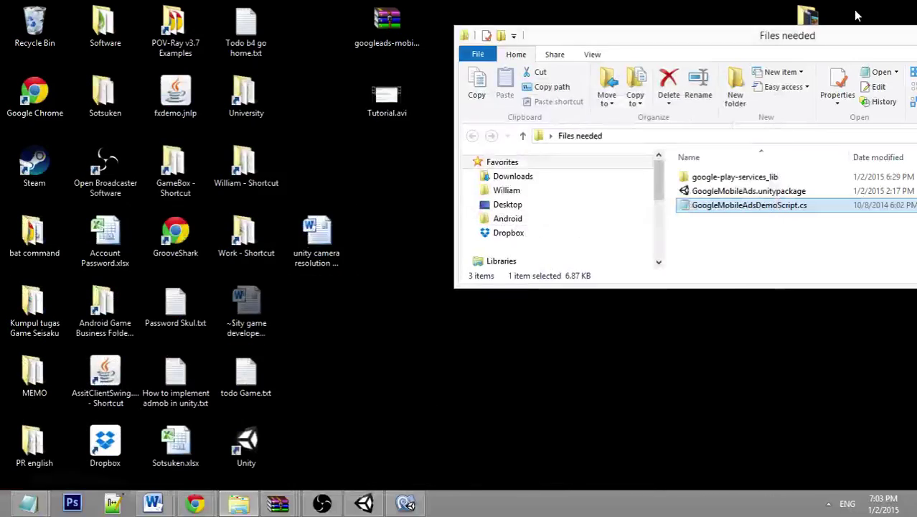
left_click(812, 41)
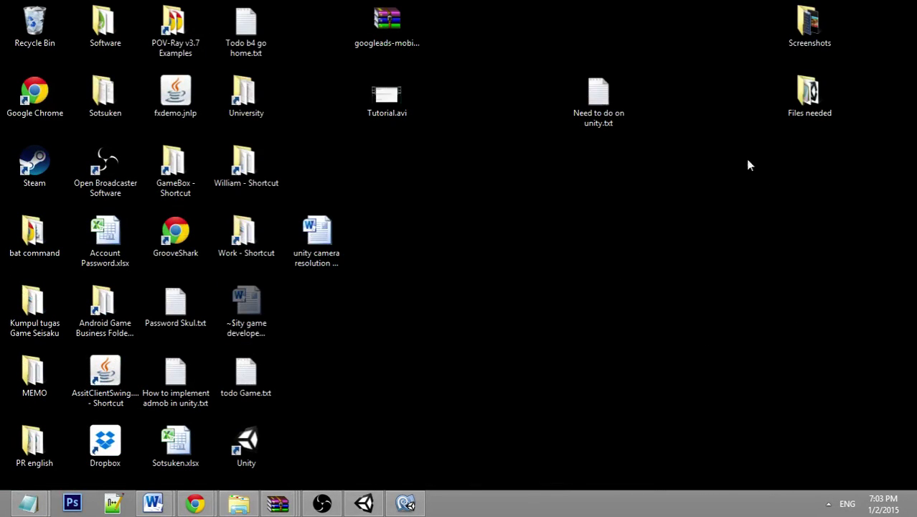
double_click(820, 49)
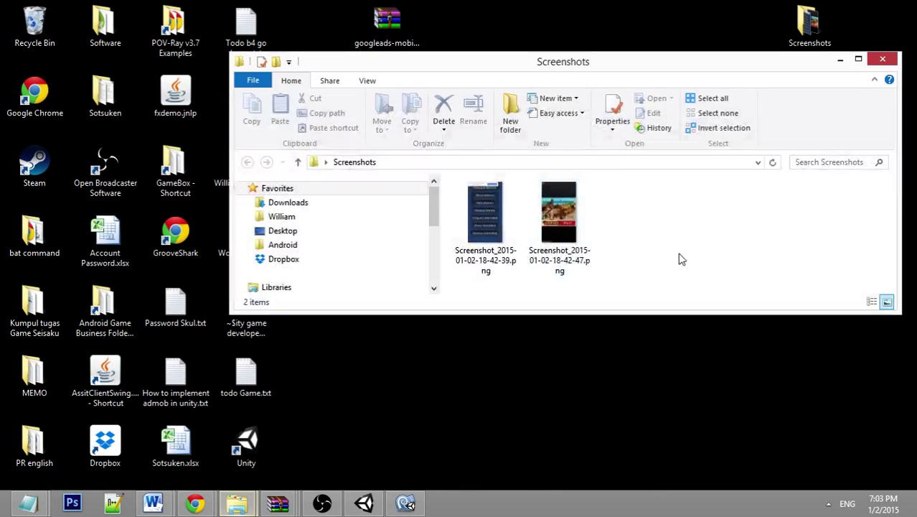
Step: Preview both screenshot PNGs together in Windows Photo Viewer
left_click_drag(681, 258, 451, 175)
left_click(491, 205)
right_click(491, 204)
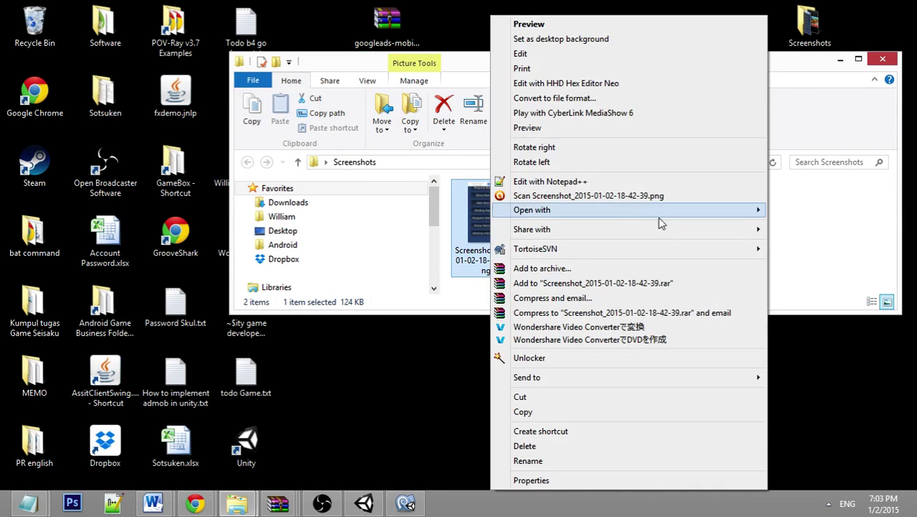
left_click(770, 252)
left_click_drag(770, 252, 480, 202)
right_click(481, 203)
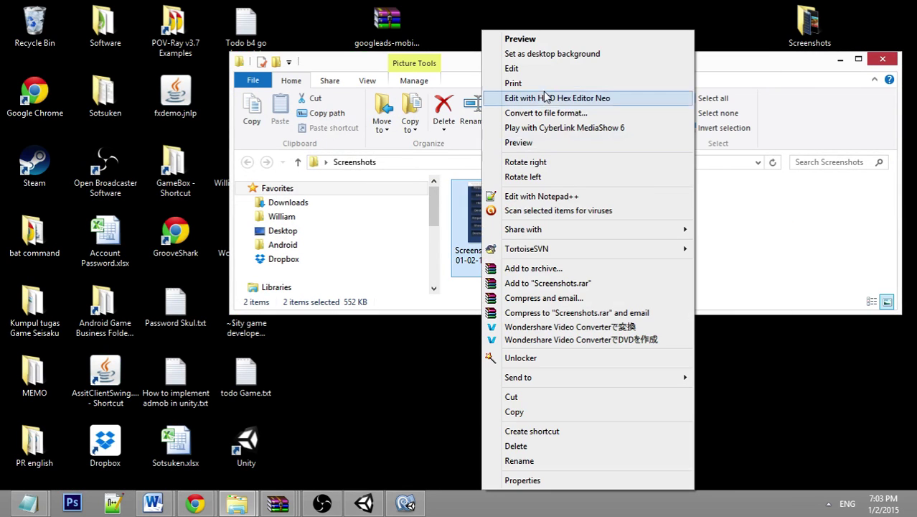
left_click(531, 38)
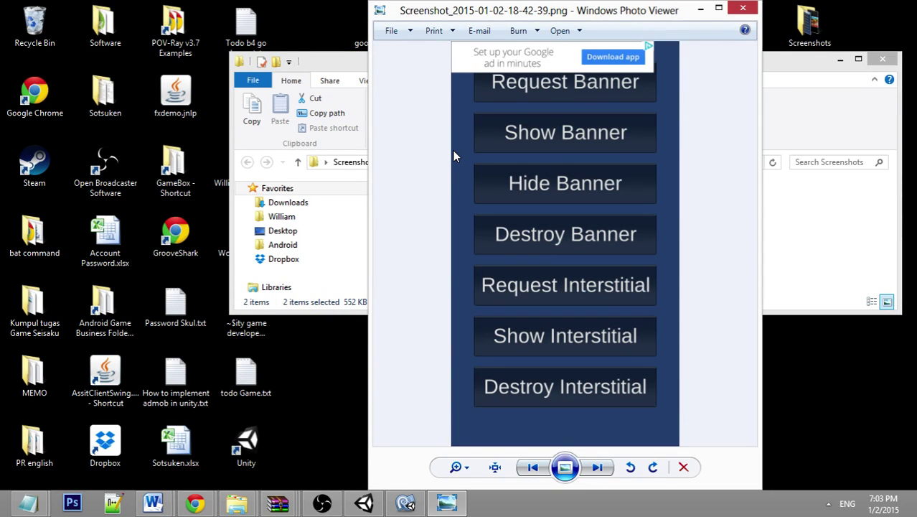
Step: Flip between the banner ad and interstitial ad screenshots, ending on the interstitial
left_click(597, 467)
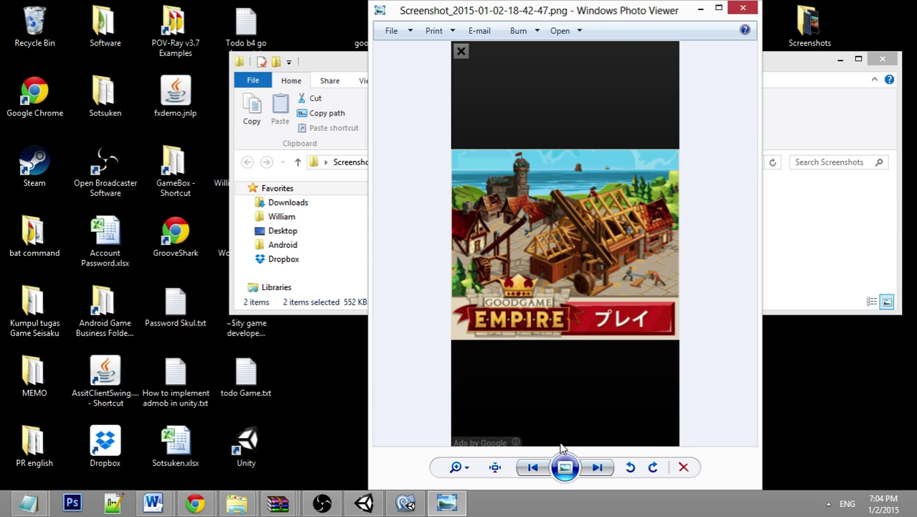
left_click(532, 467)
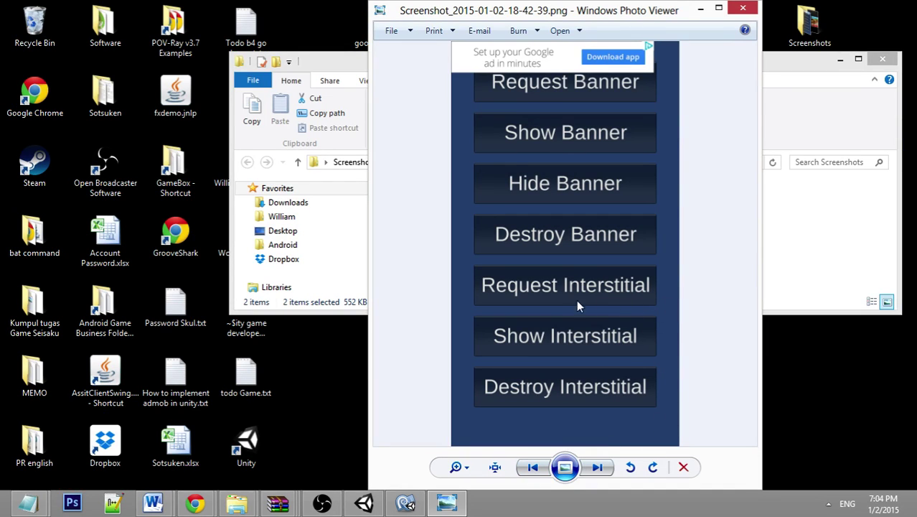
left_click(598, 467)
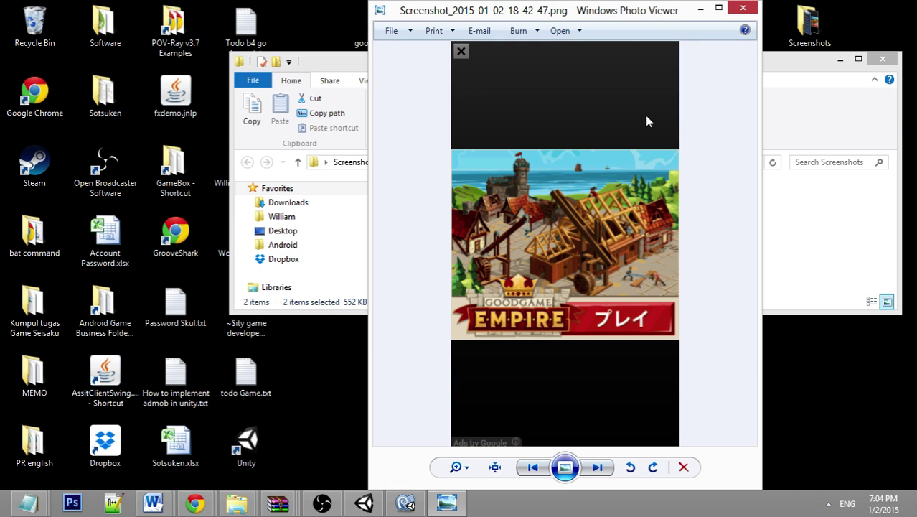